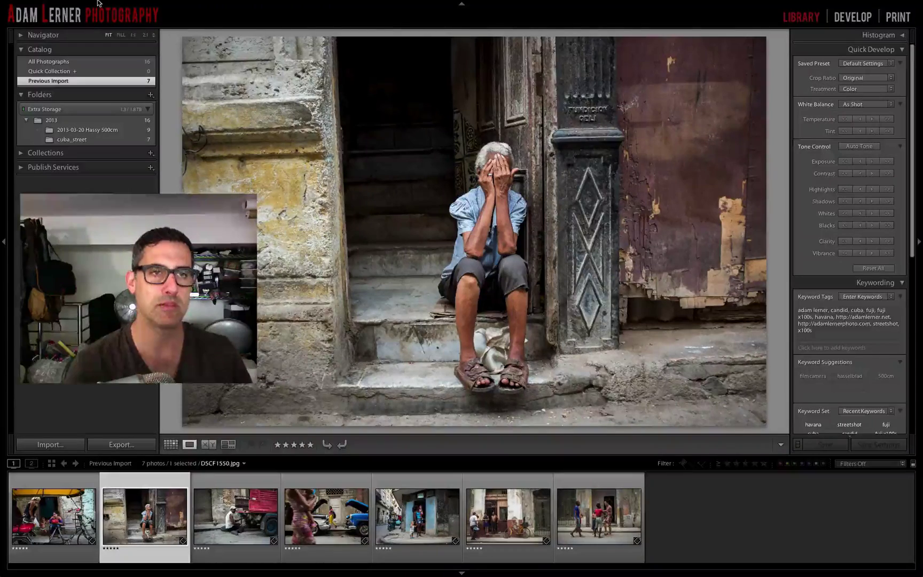
# Open the export settings for the selected photo and move the dialog higher over the image.
pyautogui.click(77, 5)
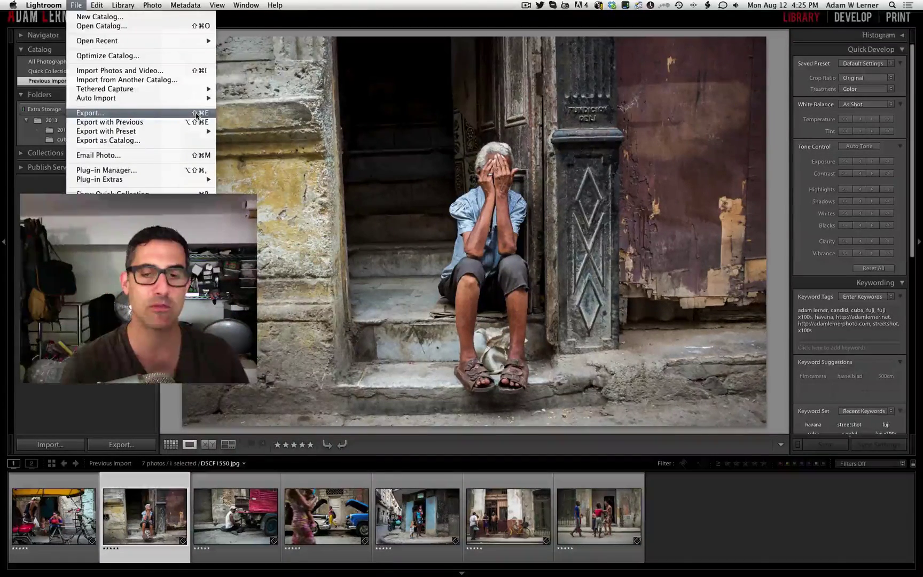
pyautogui.press('Escape')
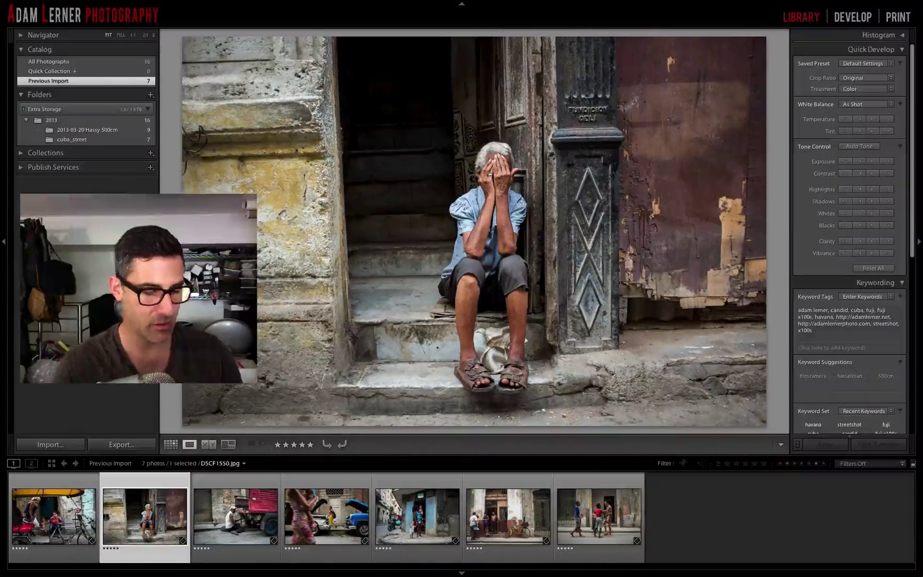
pyautogui.press('super+shift+e')
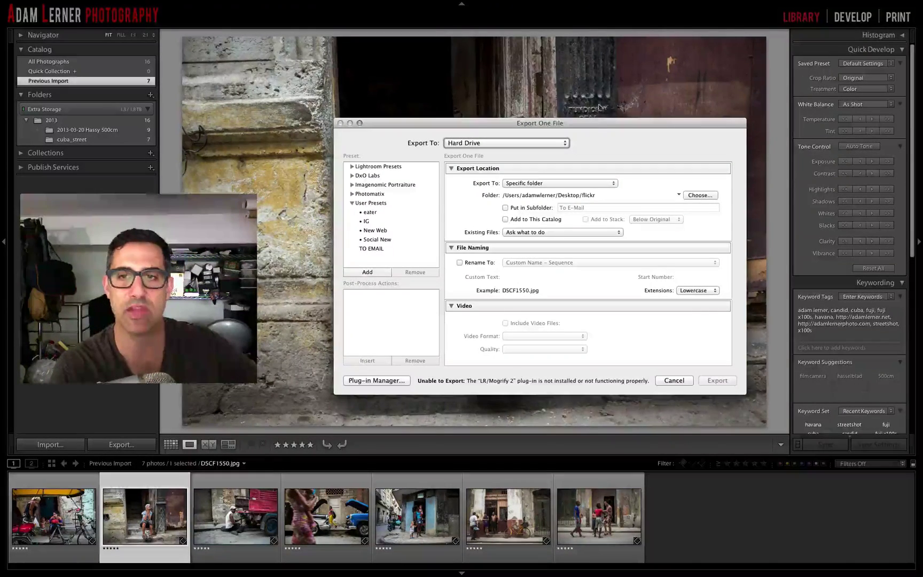
pyautogui.moveTo(592, 128); pyautogui.dragTo(538, 75)
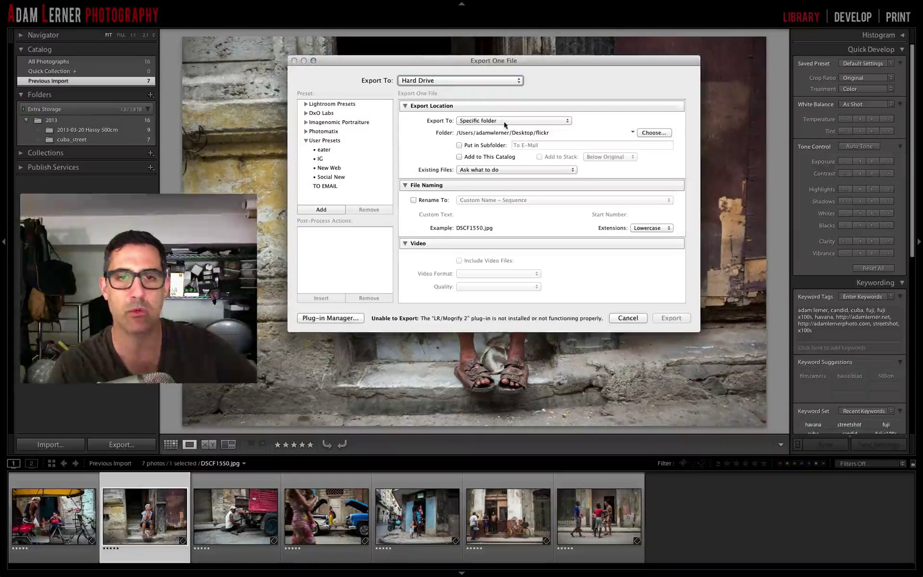
# Remove the unusable "Mogrify Configuration" and "Outer Borders" post-process actions from the export settings.
pyautogui.scroll(-10, 481, 128)
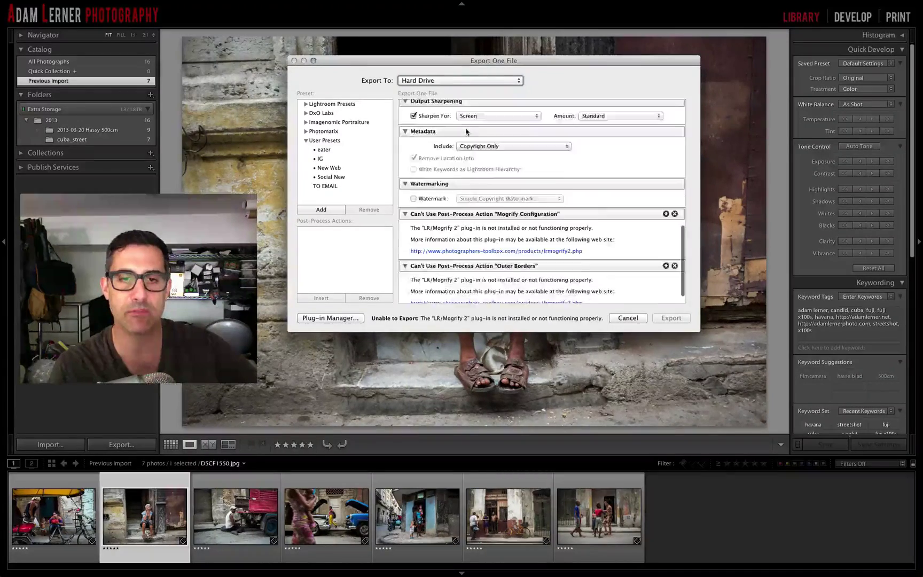
pyautogui.scroll(5, 465, 131)
pyautogui.scroll(-6, 465, 131)
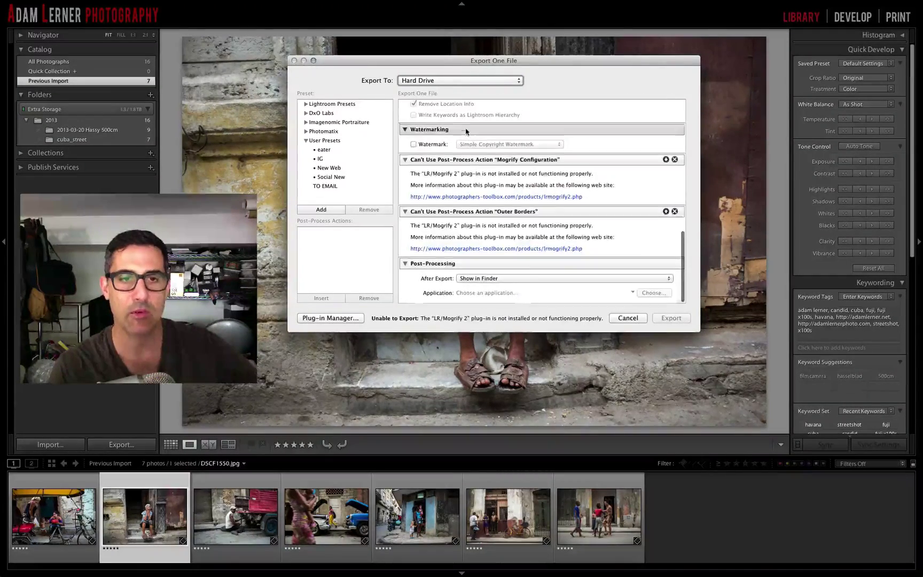
pyautogui.scroll(5, 465, 131)
pyautogui.scroll(-6, 466, 130)
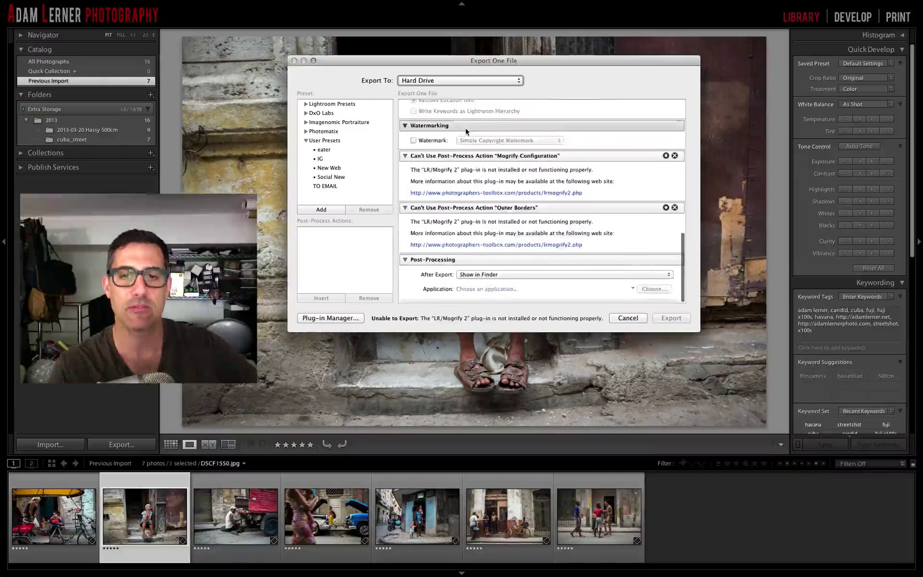
pyautogui.scroll(1, 466, 131)
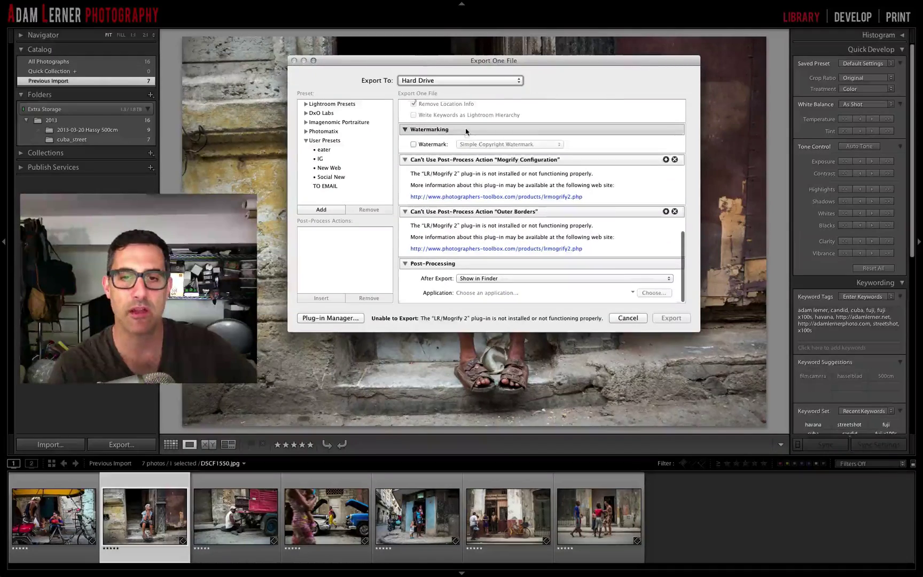
pyautogui.click(674, 160)
pyautogui.scroll(-6, 676, 216)
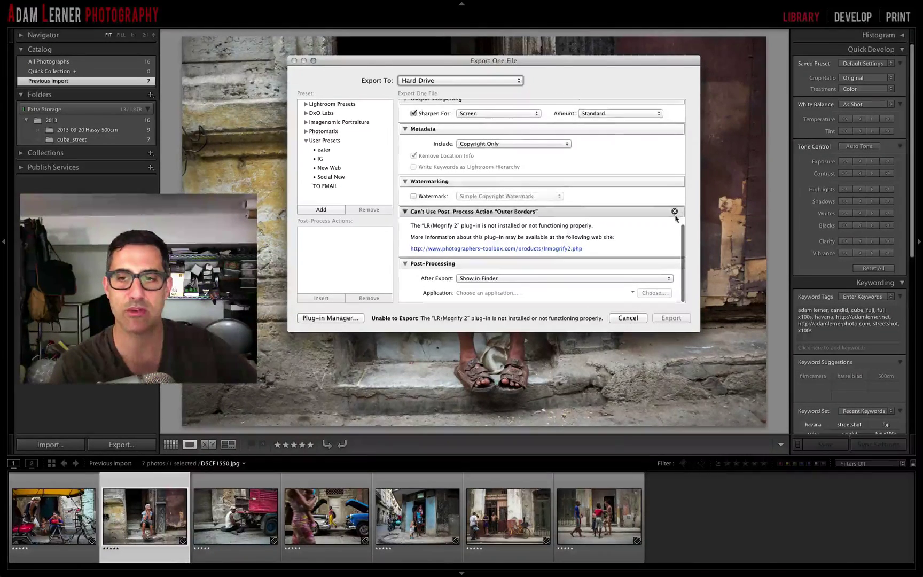
pyautogui.click(674, 211)
pyautogui.scroll(-5, 642, 194)
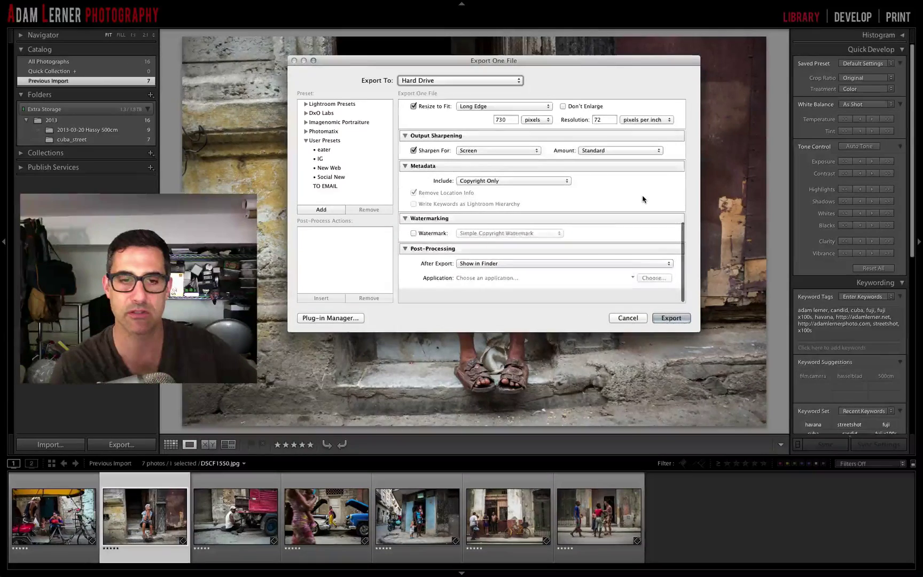
# Collapse the User Presets group and keep Hard Drive as the export destination.
pyautogui.scroll(6, 642, 199)
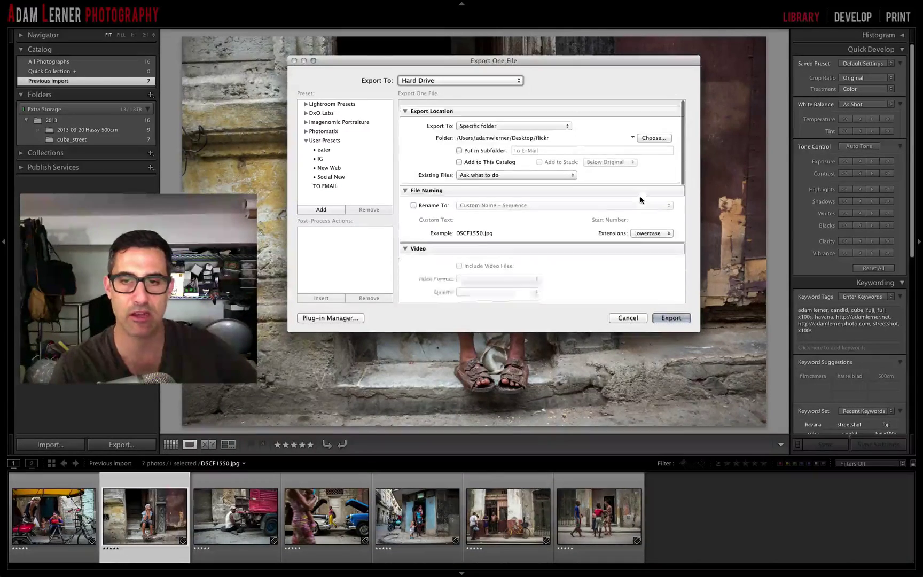
pyautogui.scroll(-5, 640, 200)
pyautogui.scroll(5, 620, 187)
pyautogui.scroll(-1, 591, 167)
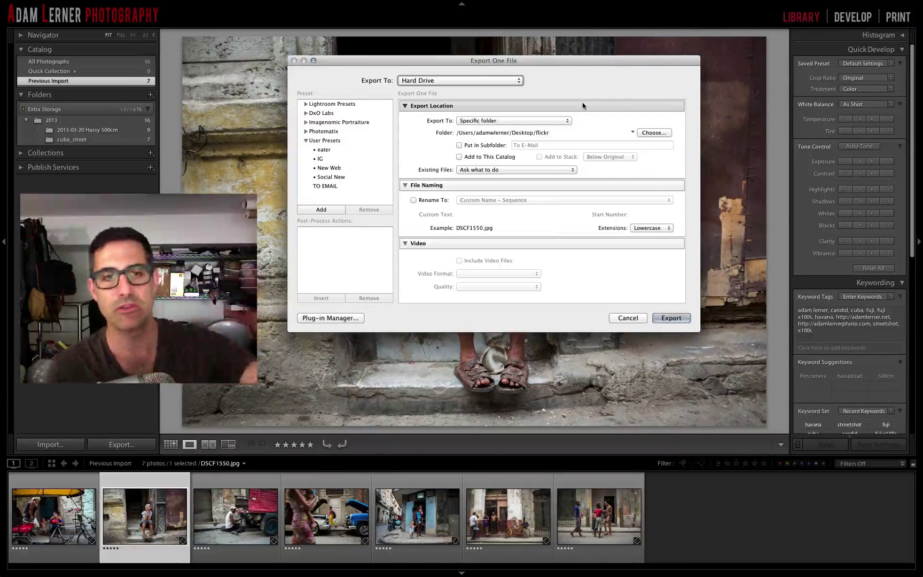
pyautogui.click(305, 141)
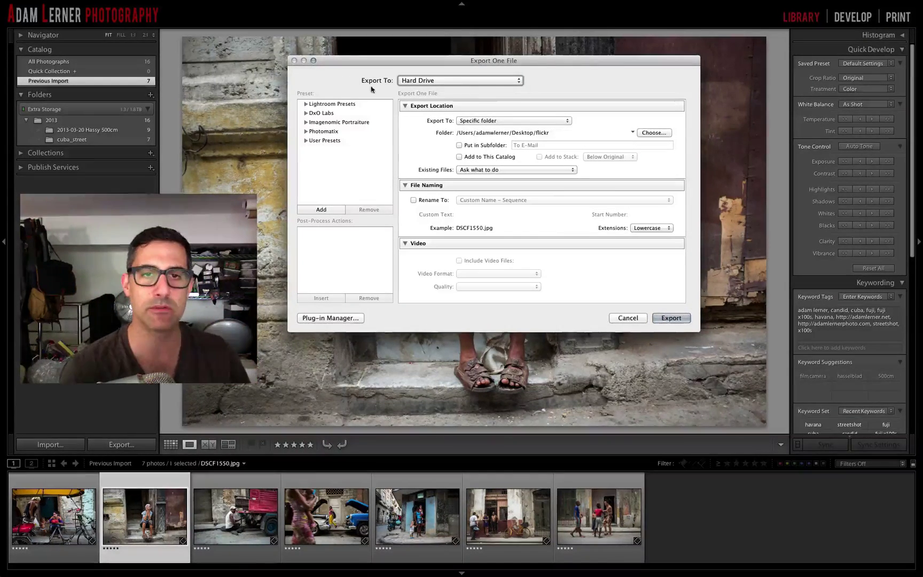
pyautogui.click(433, 81)
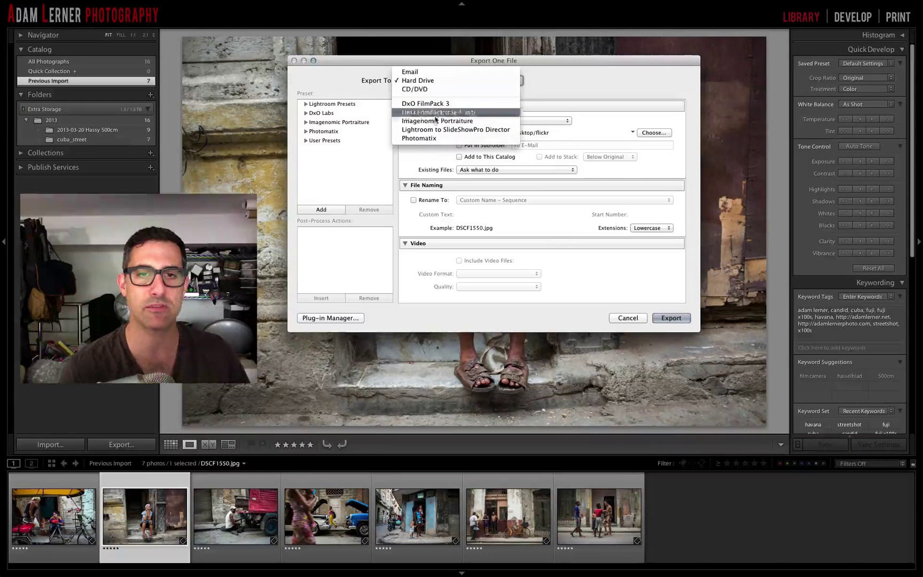
pyautogui.click(419, 80)
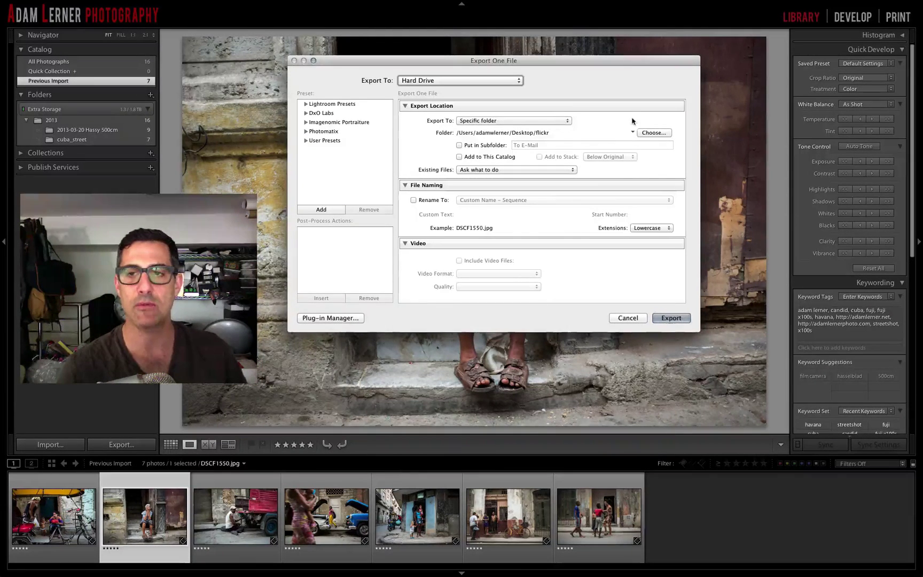
# Set the export folder to cuba_street inside the recent 2013_LR_EXPORTS folder.
pyautogui.click(660, 133)
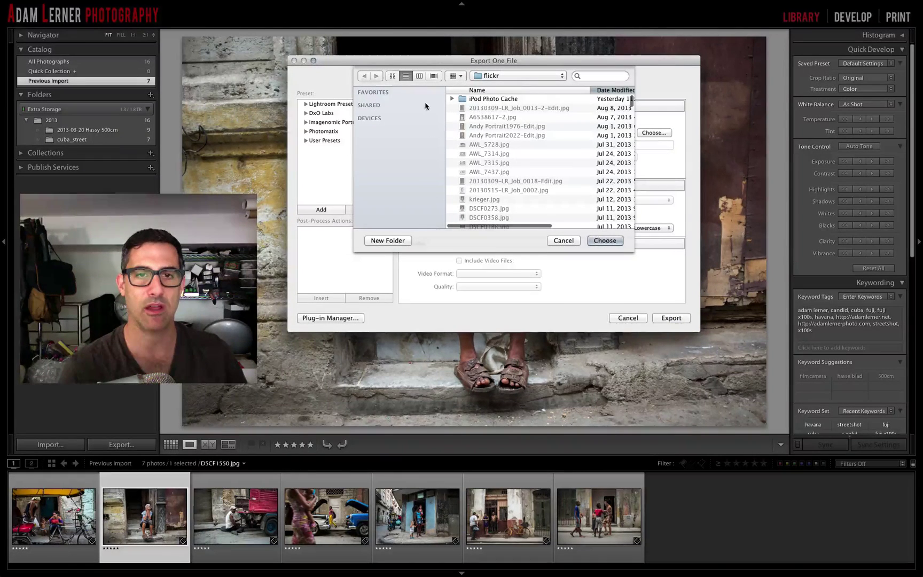
pyautogui.scroll(-2, 470, 118)
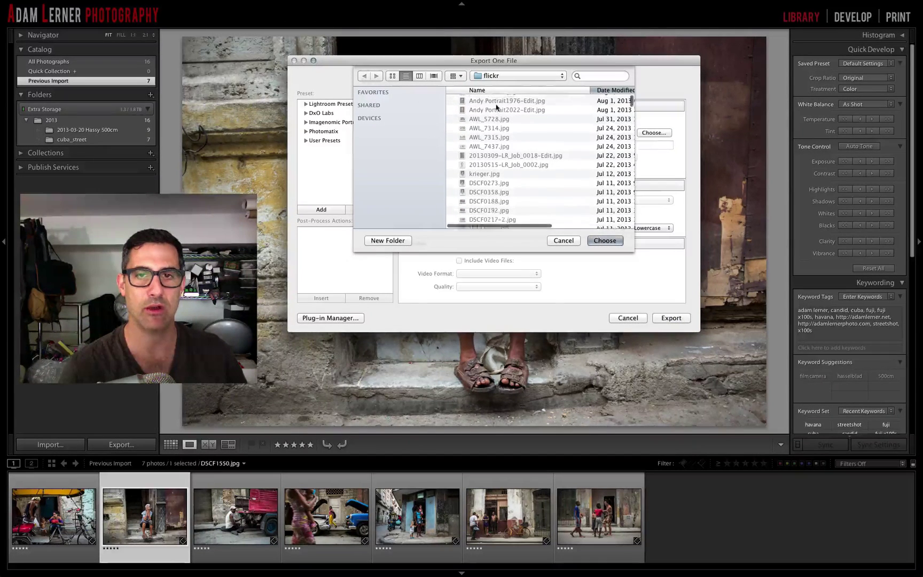
pyautogui.click(501, 76)
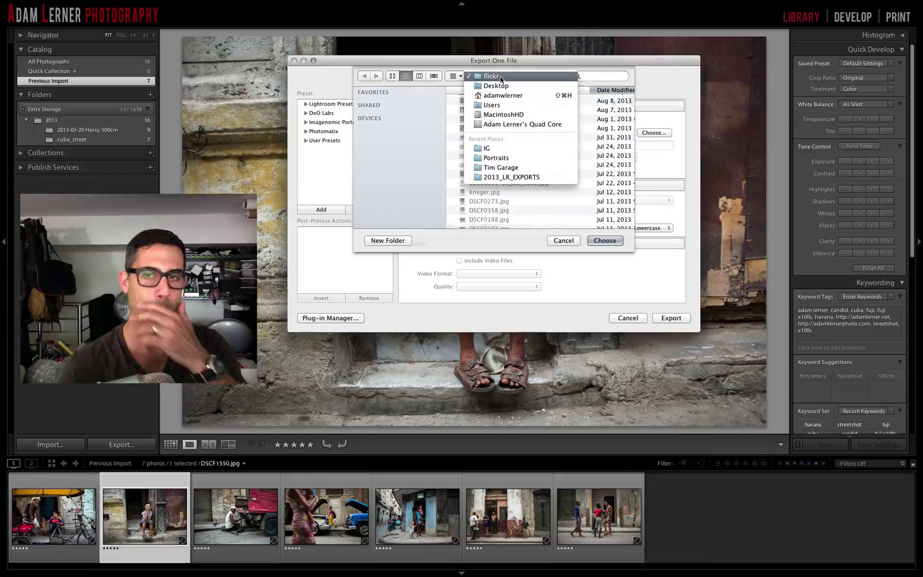
pyautogui.click(513, 176)
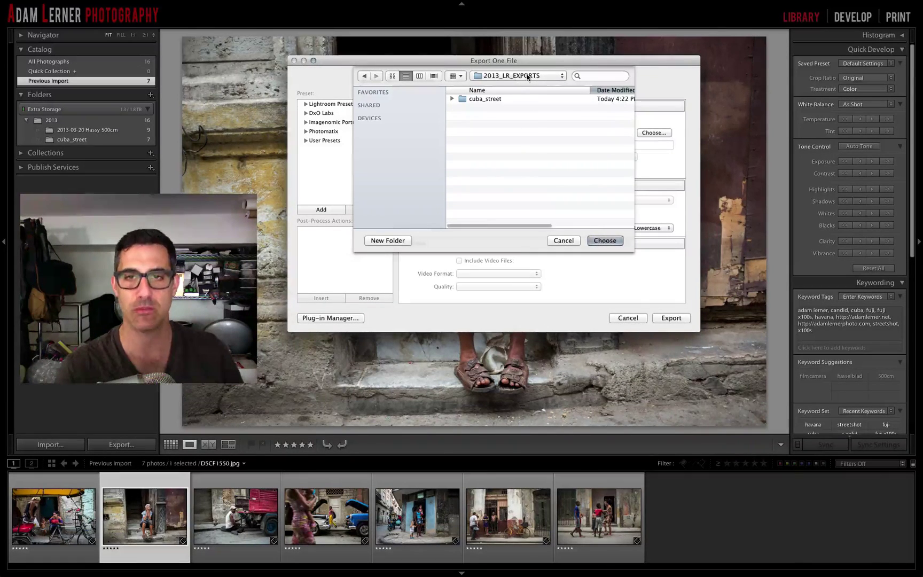
pyautogui.click(466, 101)
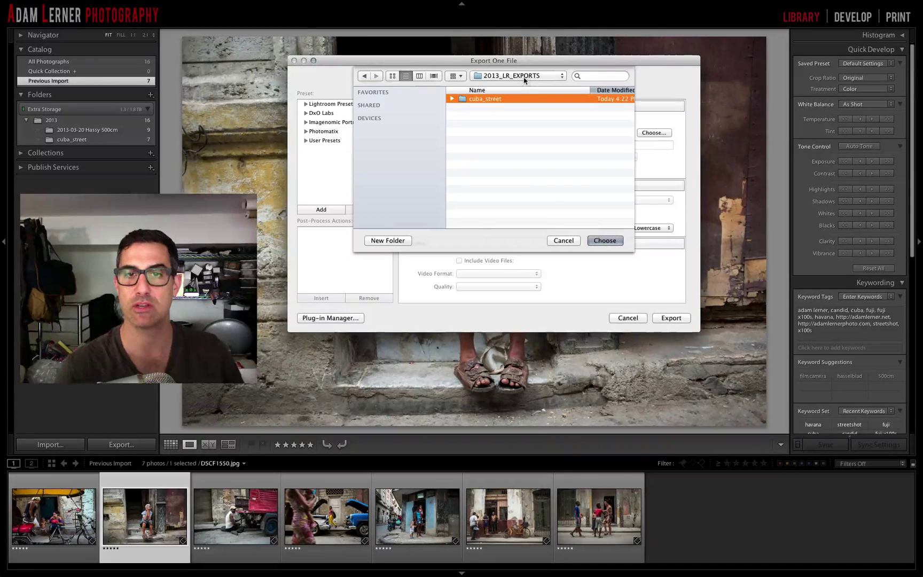
pyautogui.click(605, 241)
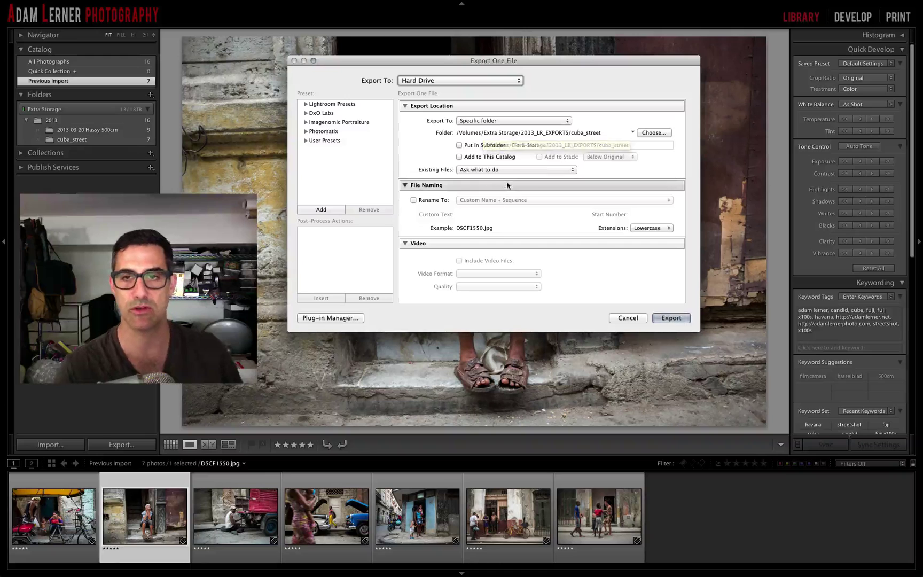
# Put the exported files in a subfolder named "social" and keep "Ask what to do" for existing files.
pyautogui.click(460, 145)
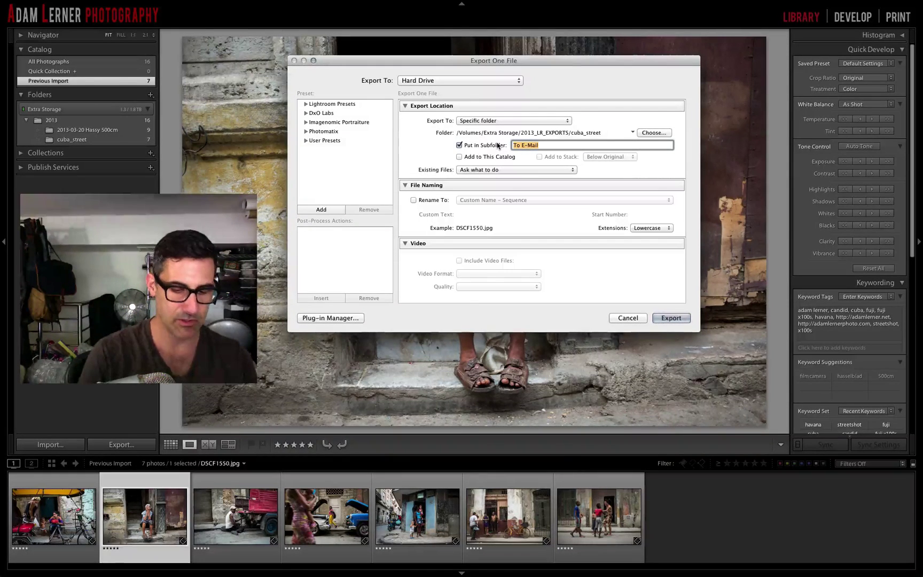
pyautogui.write('s')
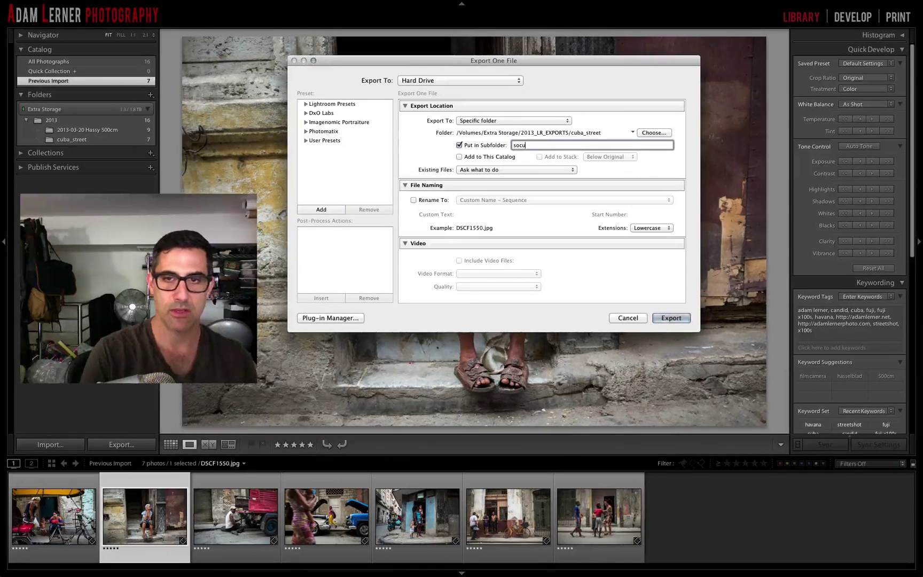
pyautogui.write('ocial')
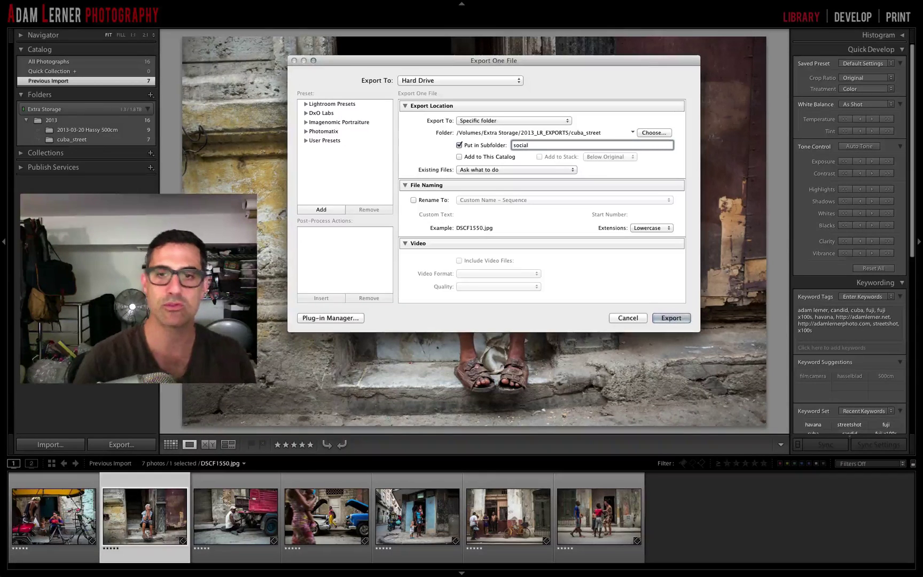
pyautogui.click(504, 170)
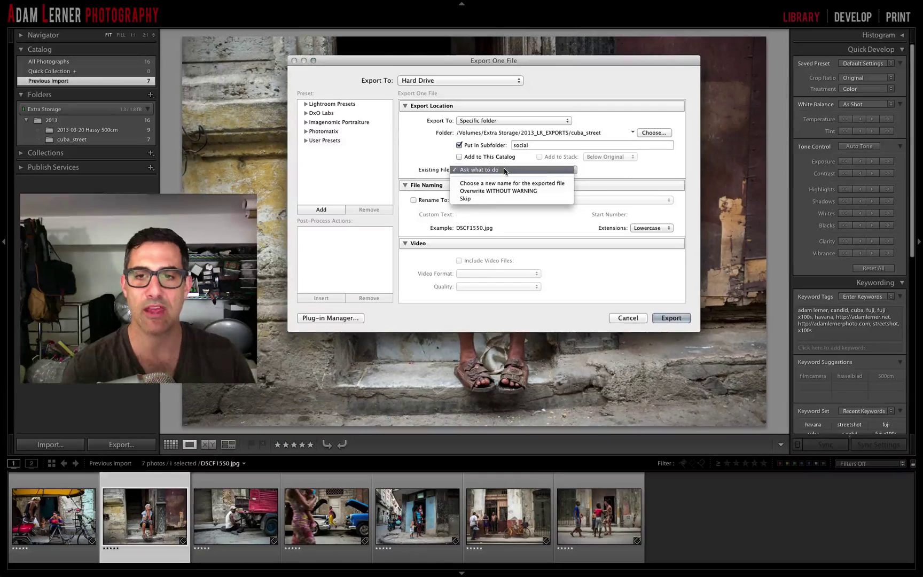
pyautogui.click(441, 162)
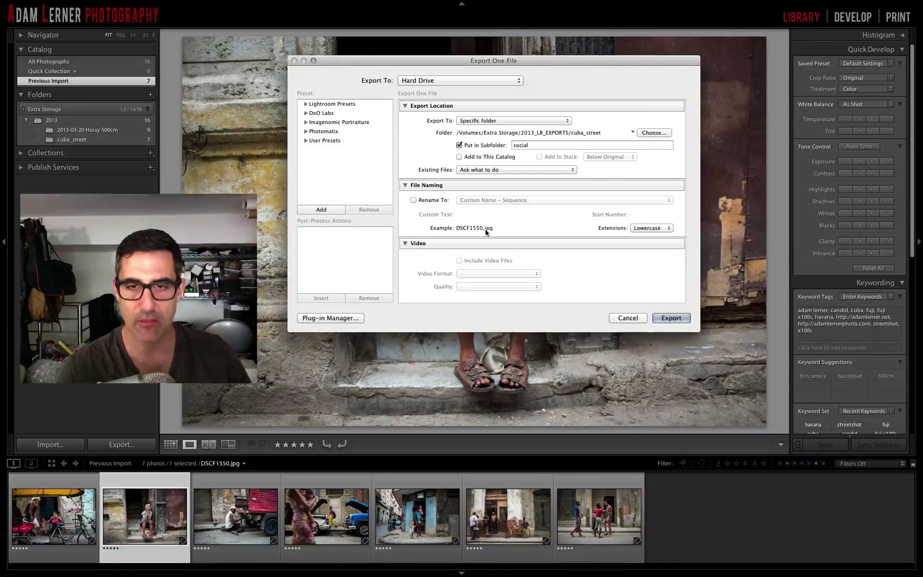
# Enable renaming of the exported files and open the filename template for editing.
pyautogui.click(413, 200)
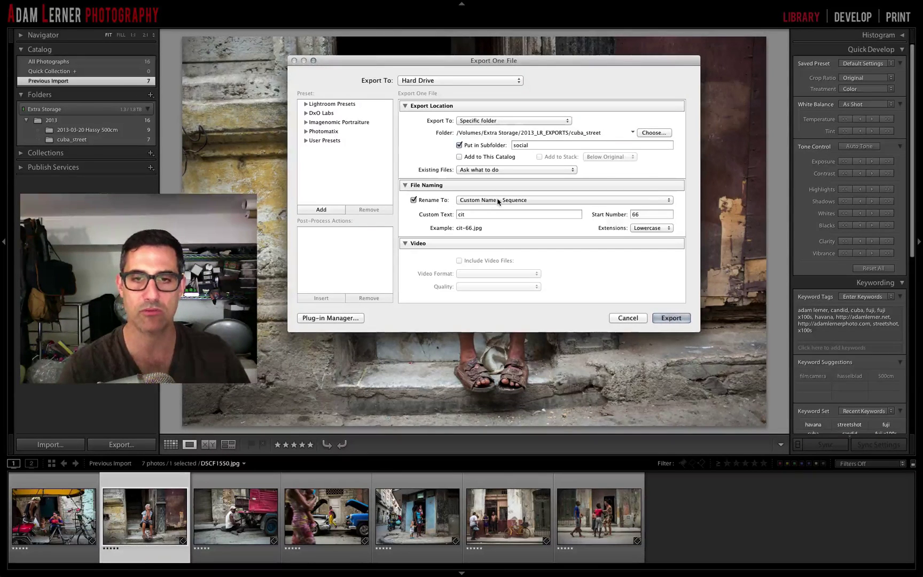
pyautogui.click(497, 201)
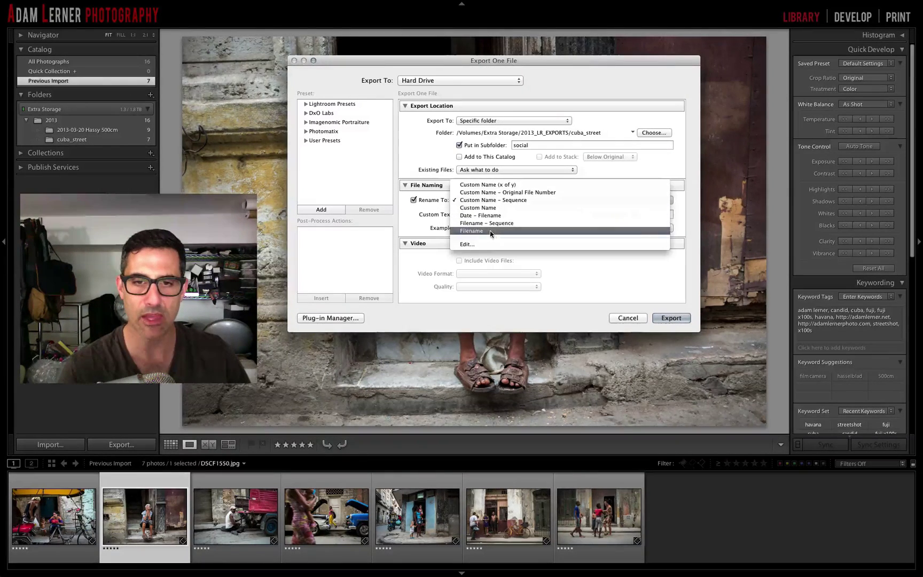
pyautogui.click(467, 244)
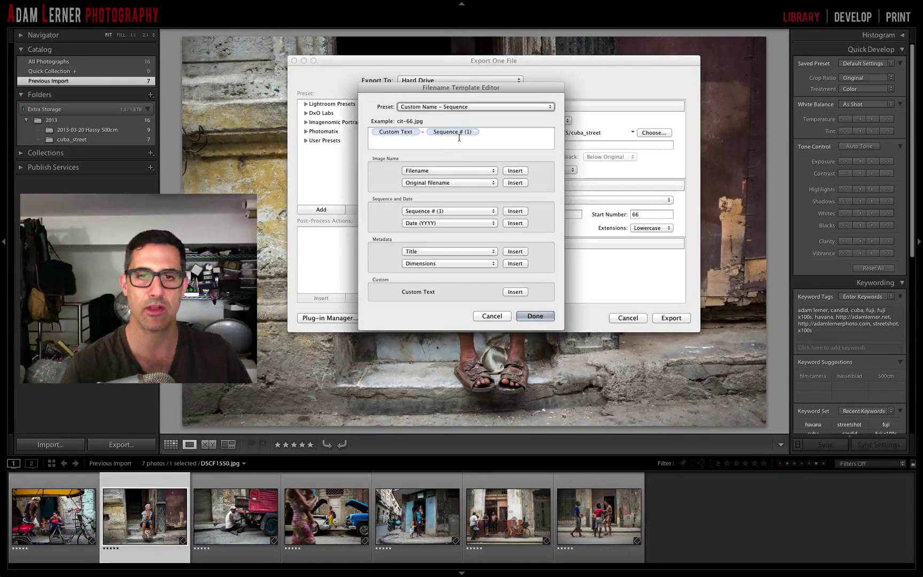
# Replace the sequence number in the filename template with Filename and Date (YYYY), separated by a hyphen.
pyautogui.click(398, 132)
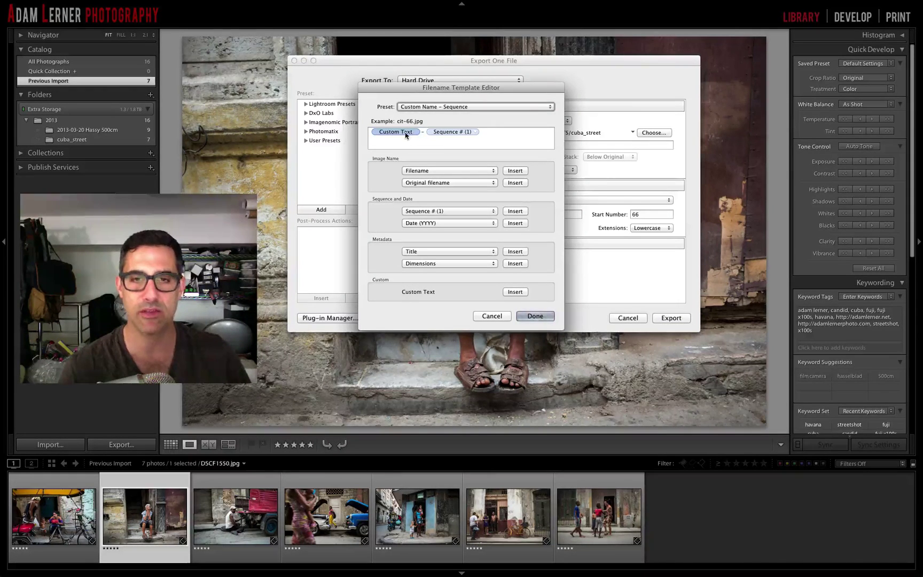
pyautogui.click(484, 131)
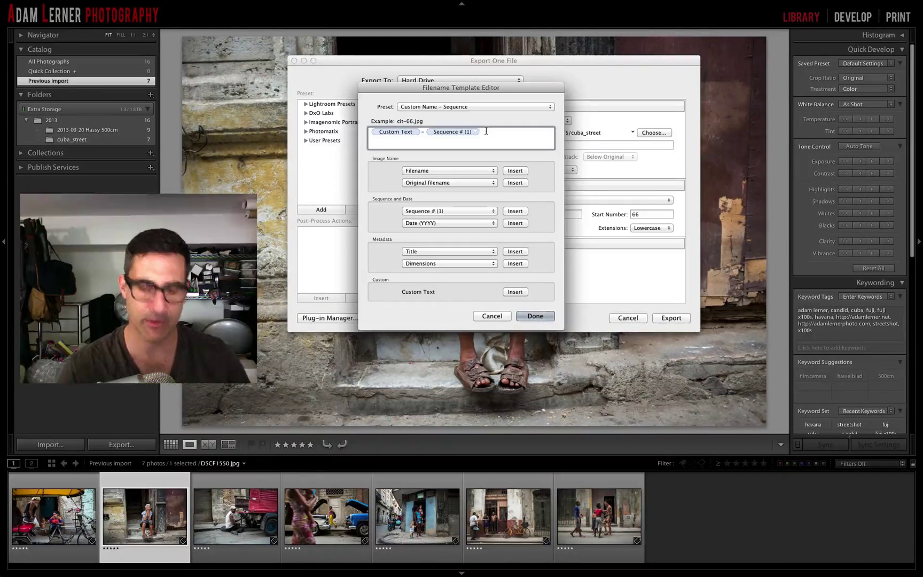
pyautogui.press('BackSpace')
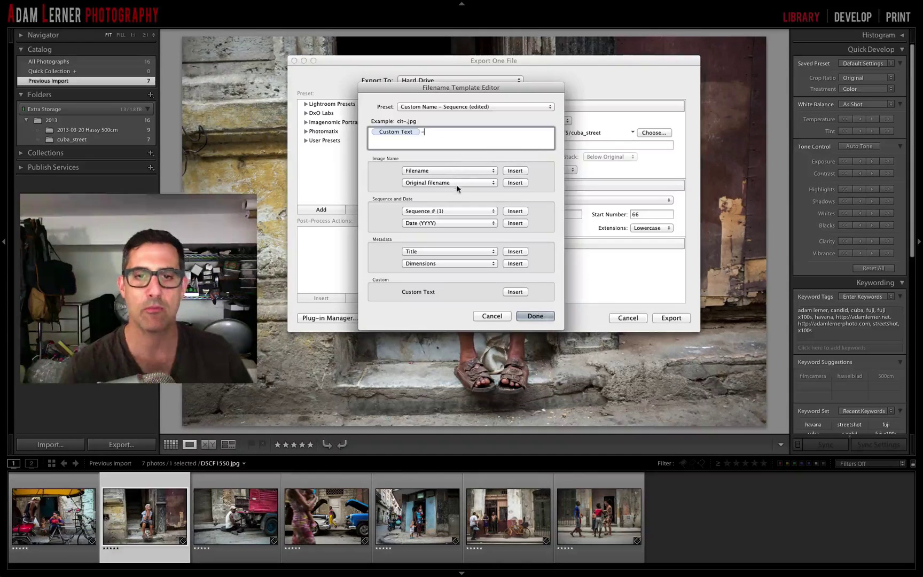
pyautogui.click(511, 171)
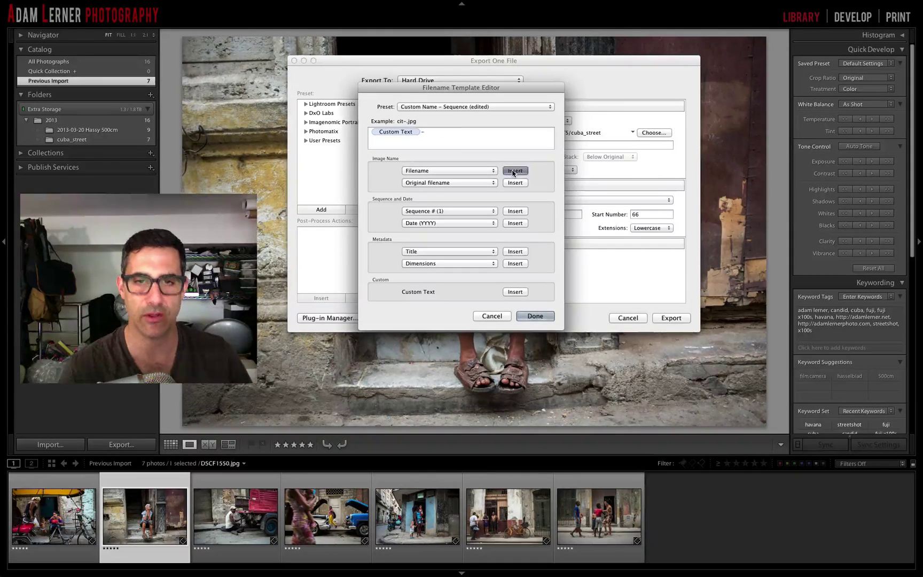
pyautogui.click(475, 130)
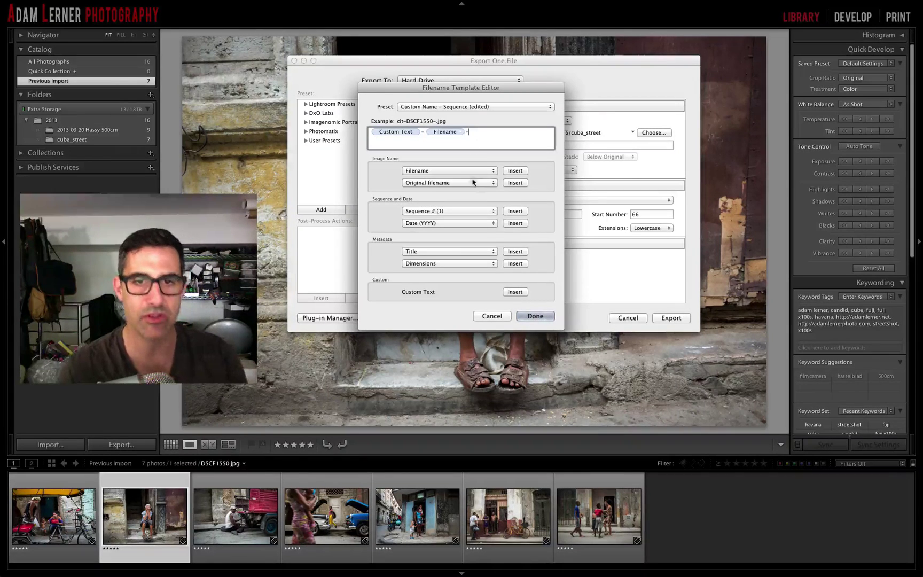
pyautogui.click(519, 223)
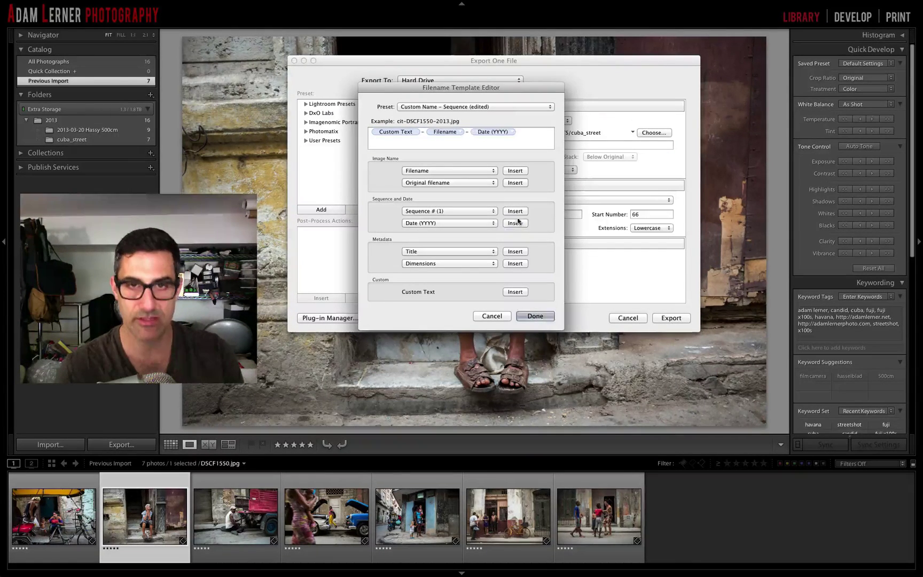
pyautogui.click(526, 131)
pyautogui.write('-')
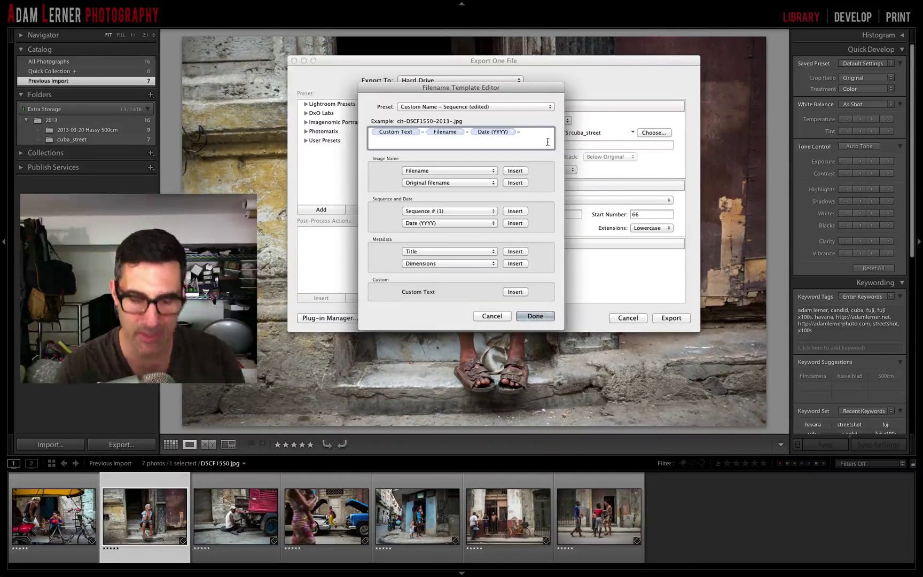
pyautogui.press('BackSpace')
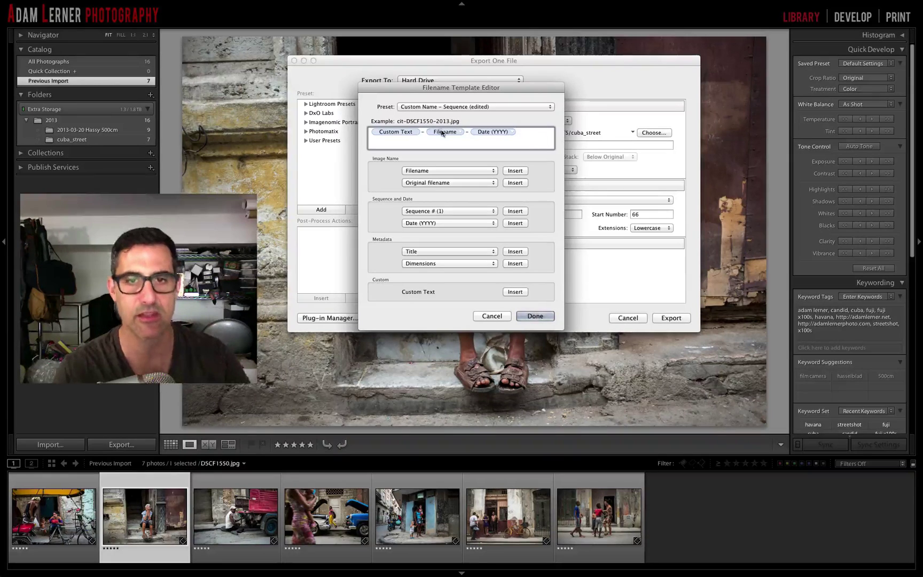
# Accept the edited filename template and set the custom text for the exported files to cuba_street.
pyautogui.click(539, 316)
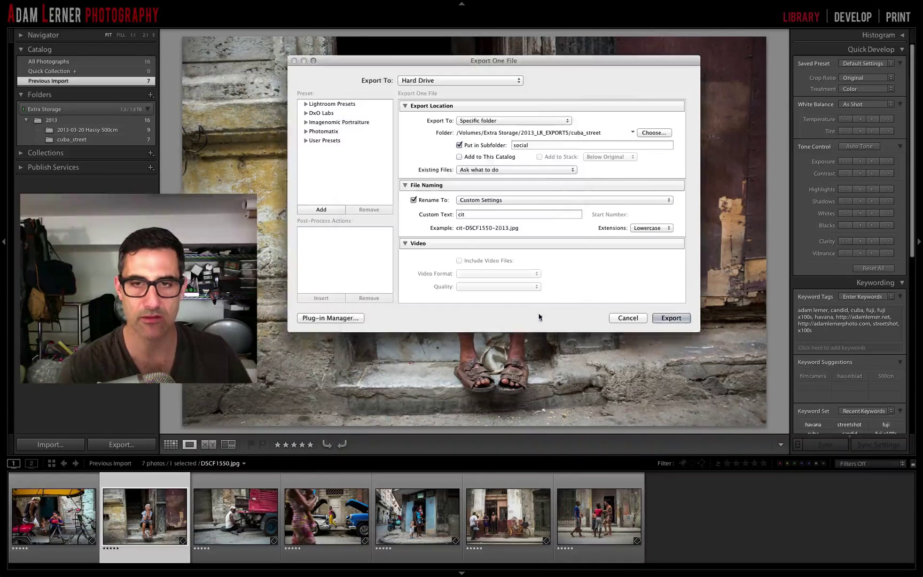
pyautogui.doubleClick(475, 214)
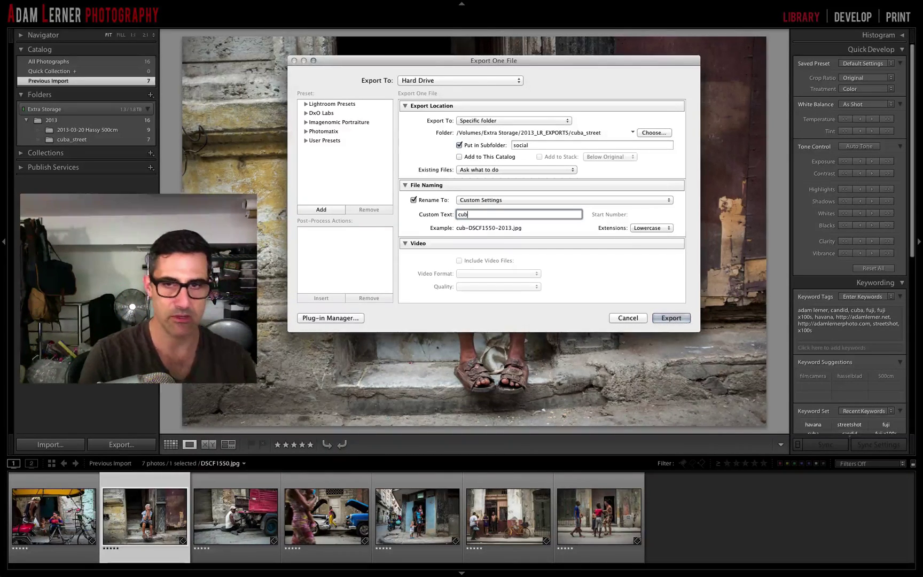
pyautogui.write('cuba')
pyautogui.press('BackSpace')
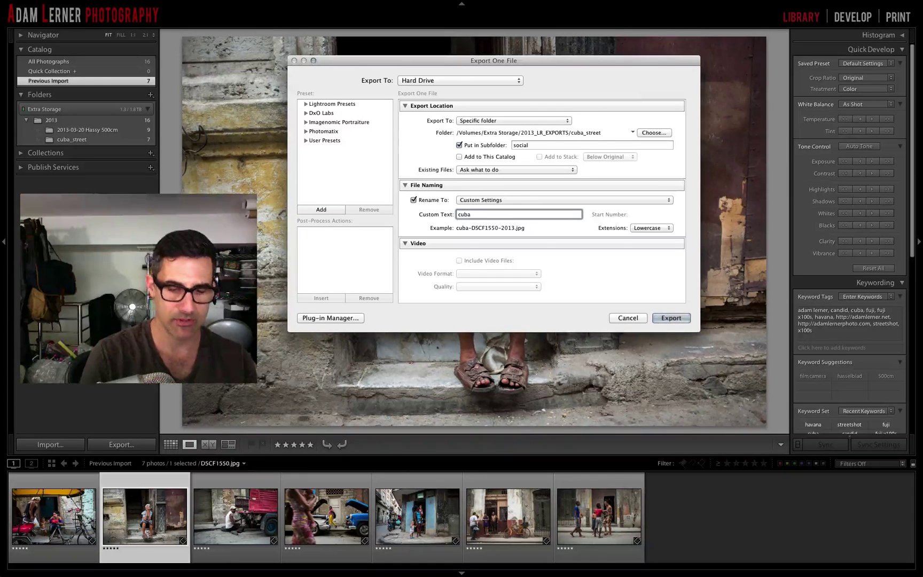
pyautogui.write('_street')
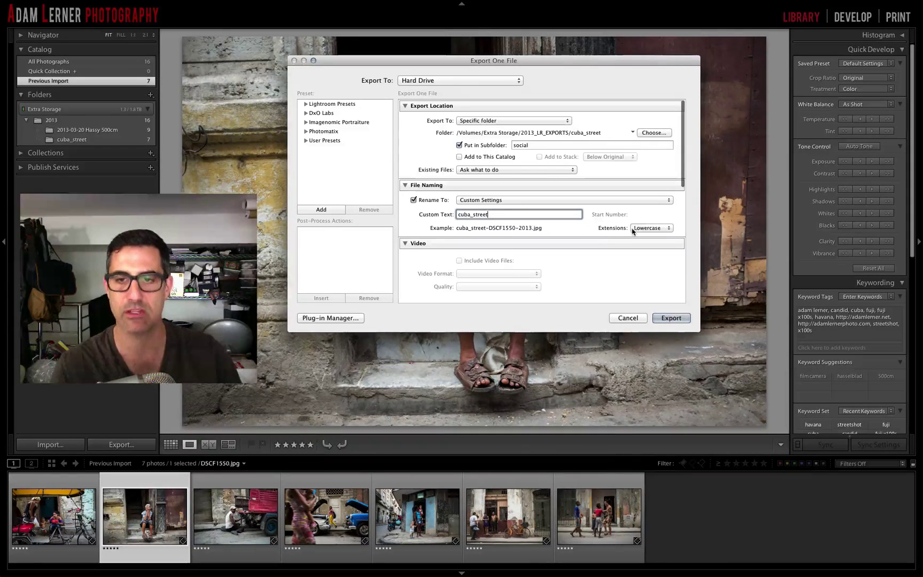
# Lower the JPEG quality of the exported file to 70 in the file settings.
pyautogui.scroll(-3, 528, 211)
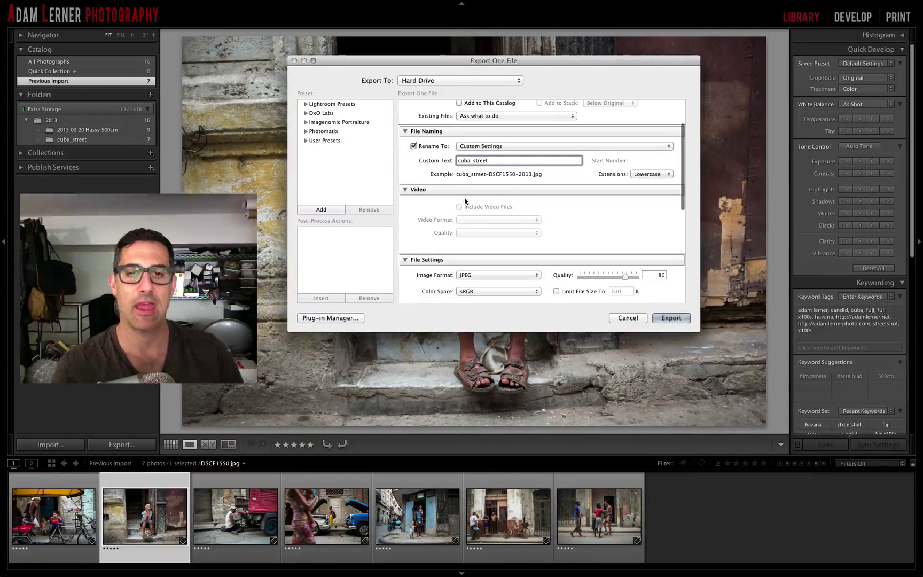
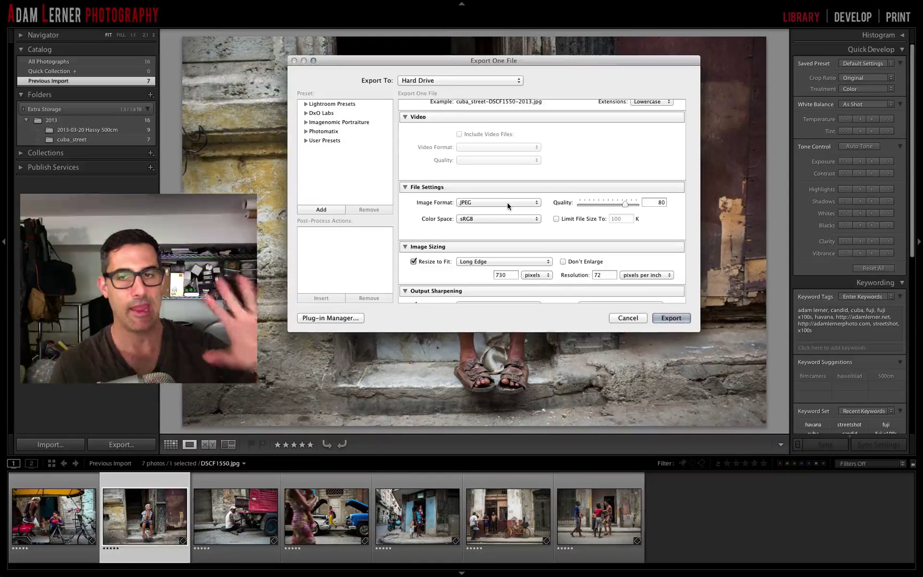
pyautogui.moveTo(622, 201); pyautogui.dragTo(602, 204)
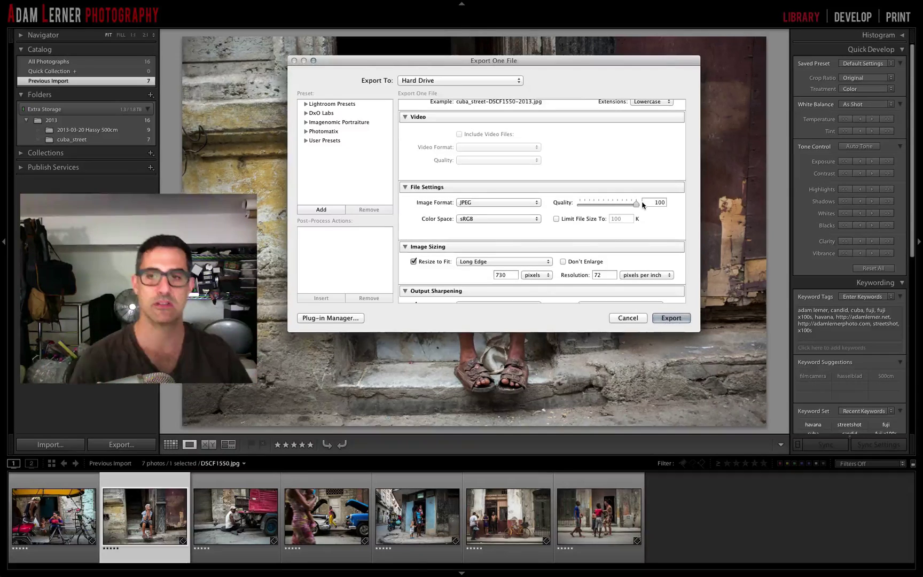
pyautogui.moveTo(636, 204); pyautogui.dragTo(622, 206)
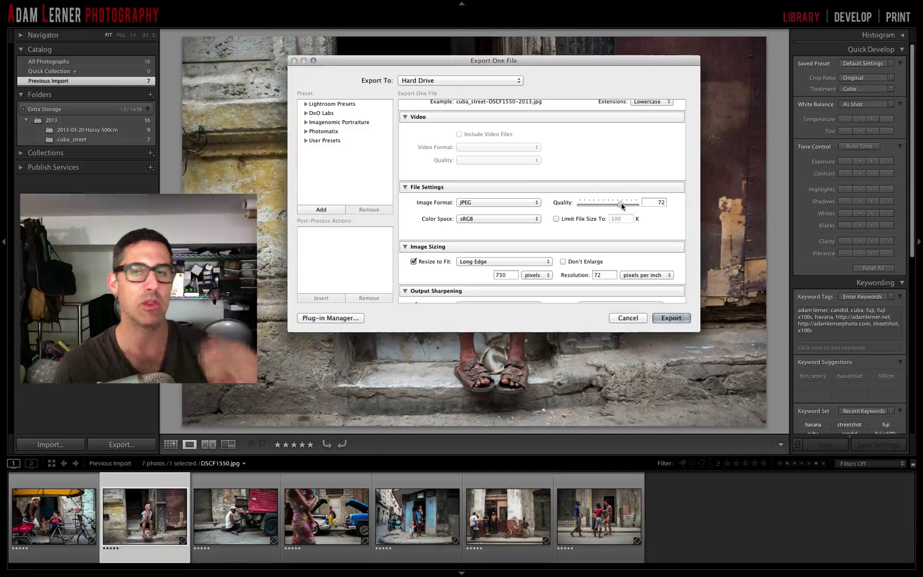
pyautogui.moveTo(623, 206); pyautogui.dragTo(626, 207)
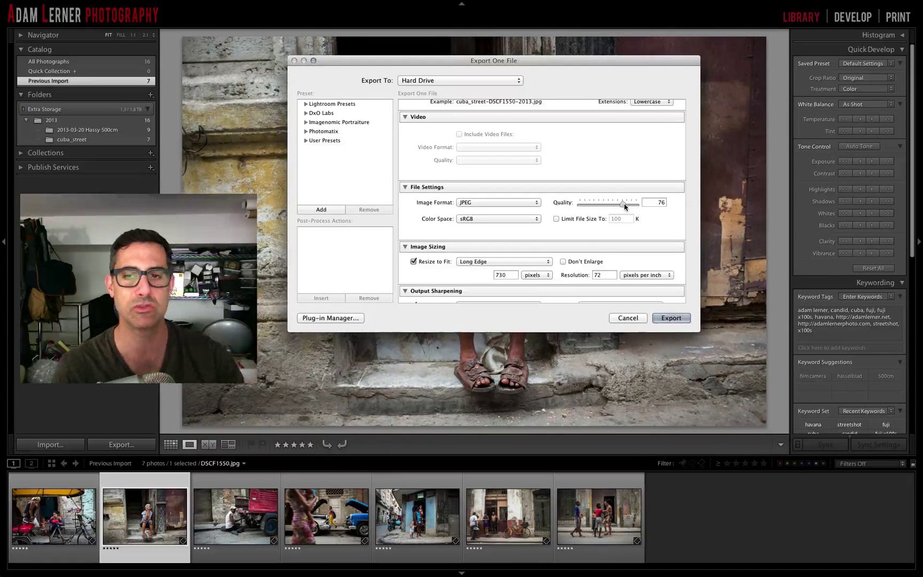
pyautogui.moveTo(625, 206); pyautogui.dragTo(624, 206)
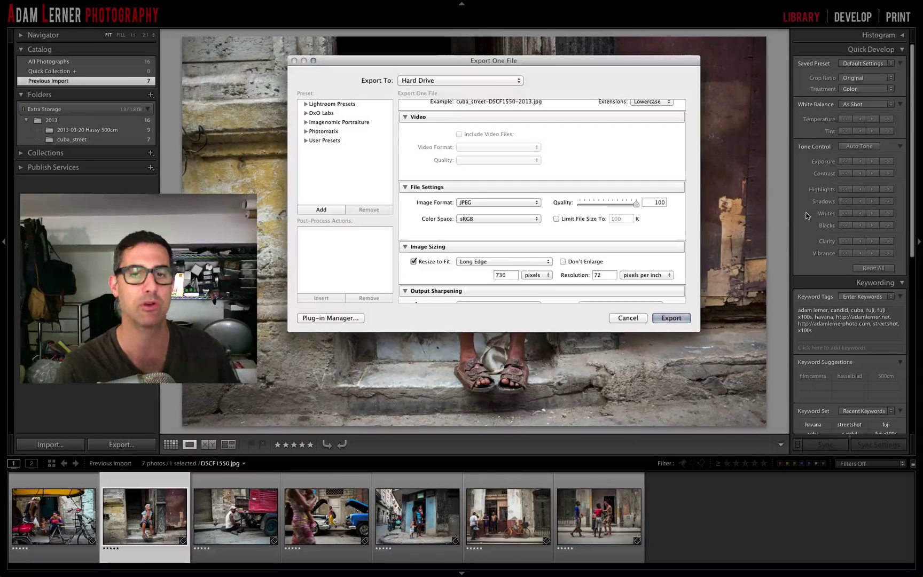
pyautogui.moveTo(635, 207); pyautogui.dragTo(628, 208)
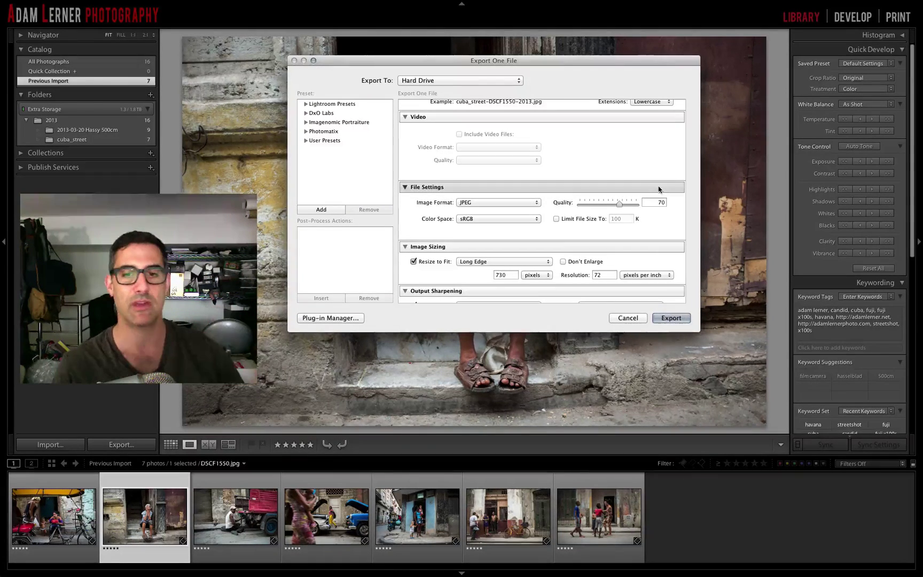
# Set the image resizing to 1000 pixels, keeping Long Edge as the fit option.
pyautogui.scroll(-3, 435, 258)
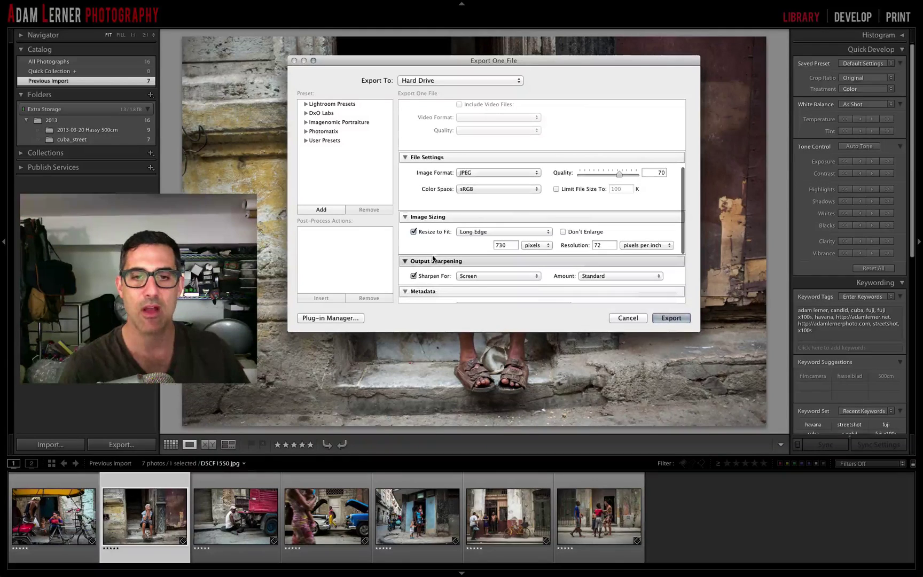
pyautogui.doubleClick(508, 245)
pyautogui.write('1000')
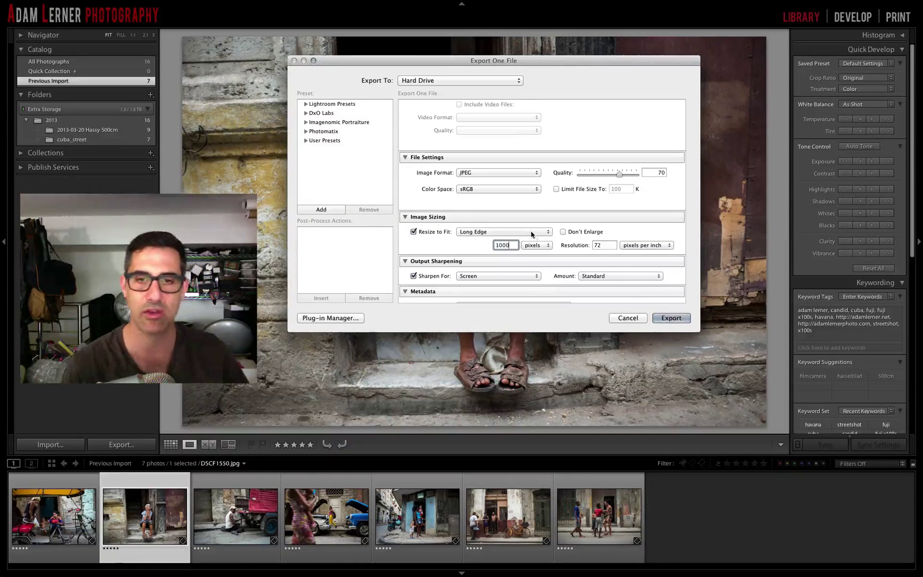
pyautogui.click(533, 232)
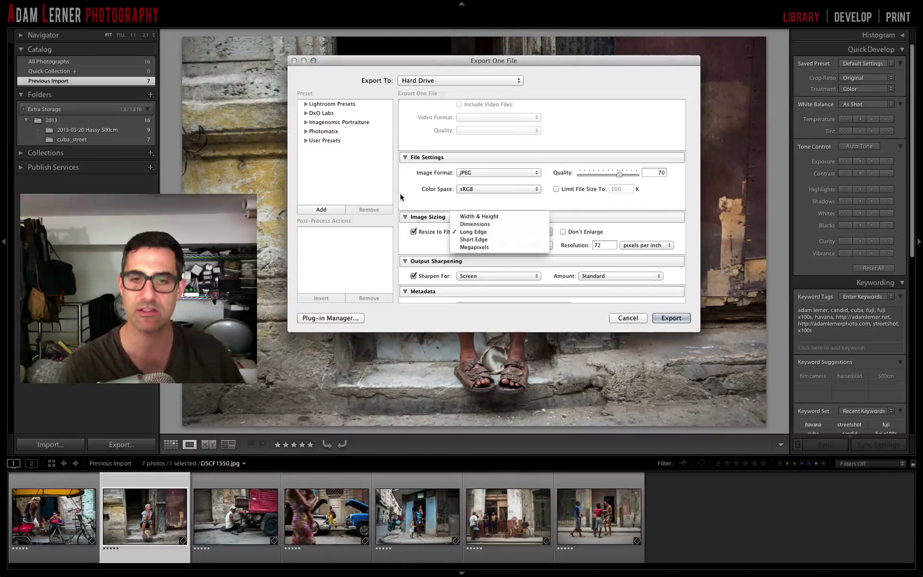
pyautogui.click(497, 232)
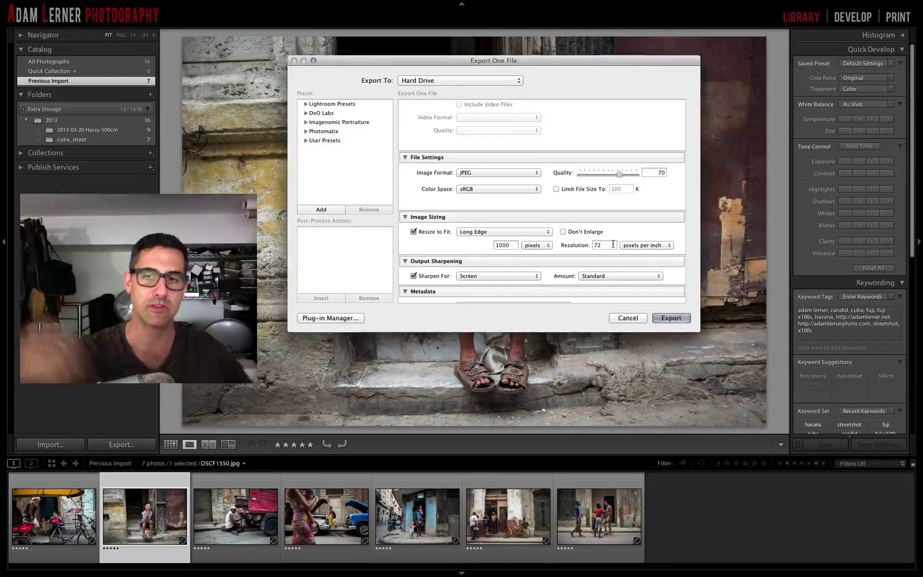
# Turn off output sharpening for the export.
pyautogui.scroll(-3, 461, 255)
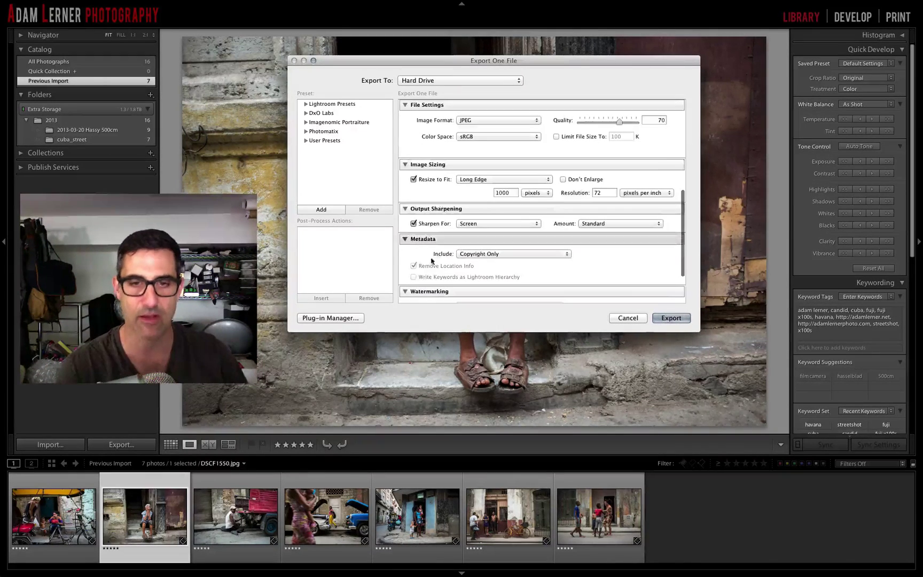
pyautogui.click(457, 223)
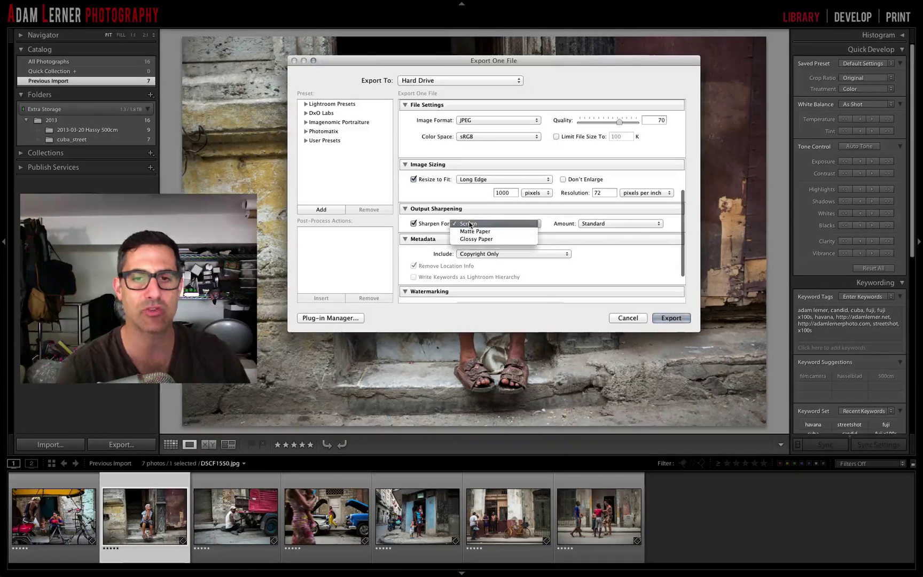
pyautogui.click(451, 224)
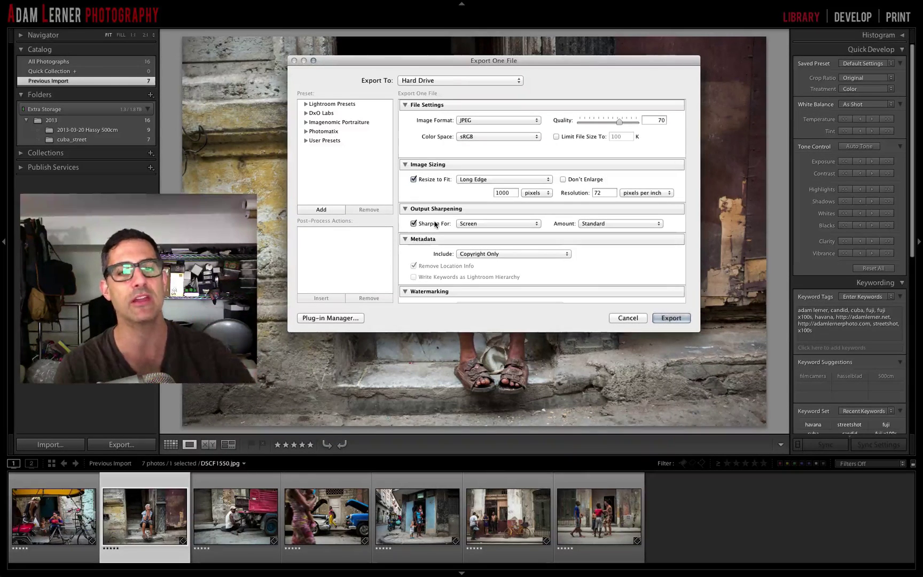
pyautogui.click(436, 224)
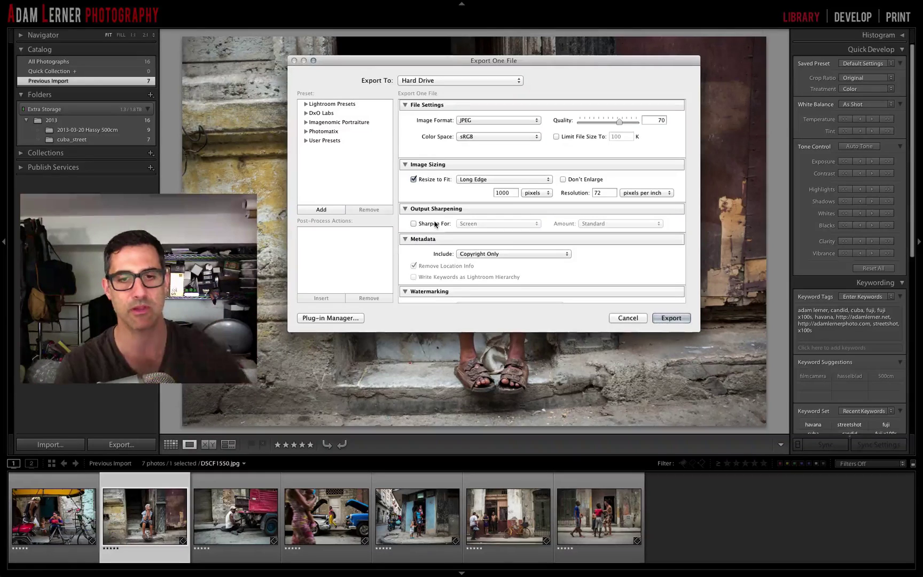
# Include All Metadata in the exported file and turn off the removal of location info.
pyautogui.click(488, 254)
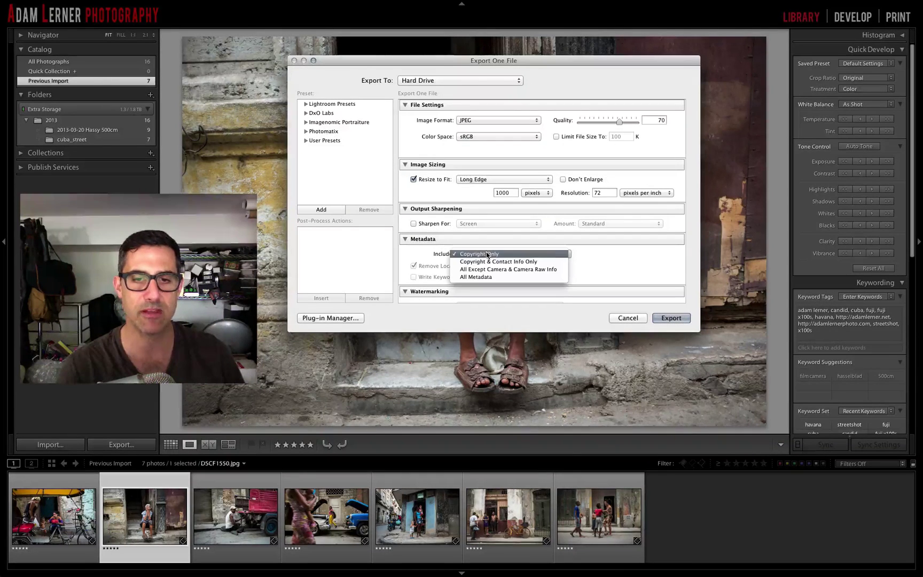
pyautogui.click(487, 278)
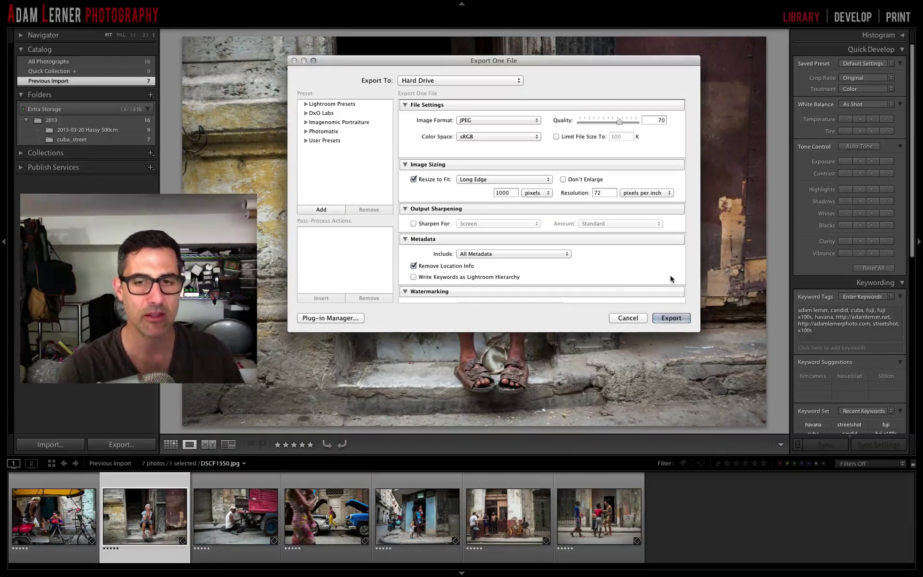
pyautogui.click(435, 266)
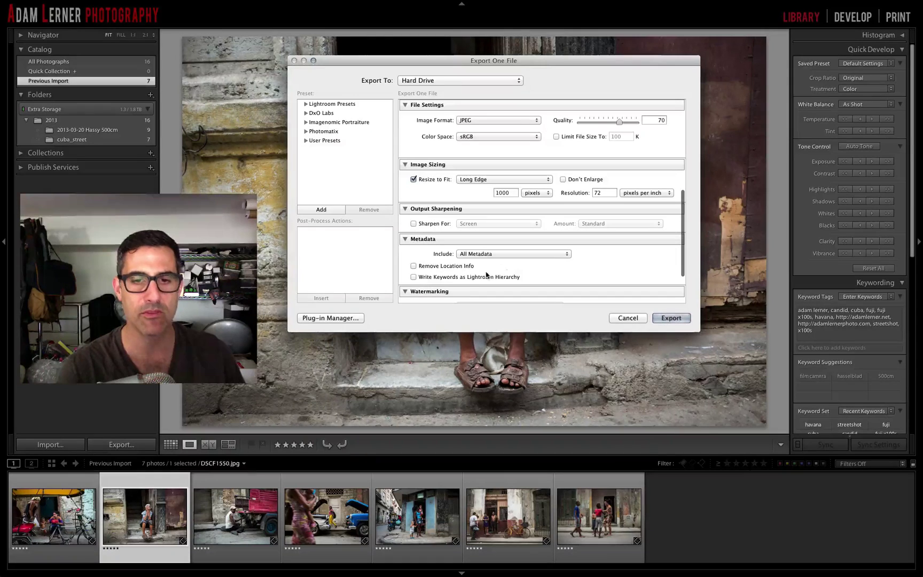
pyautogui.click(516, 254)
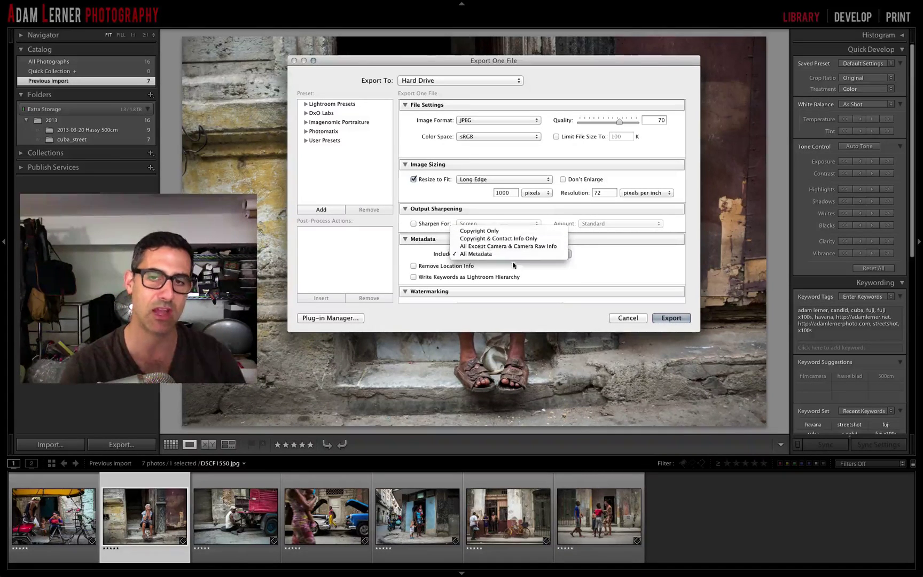
pyautogui.click(519, 275)
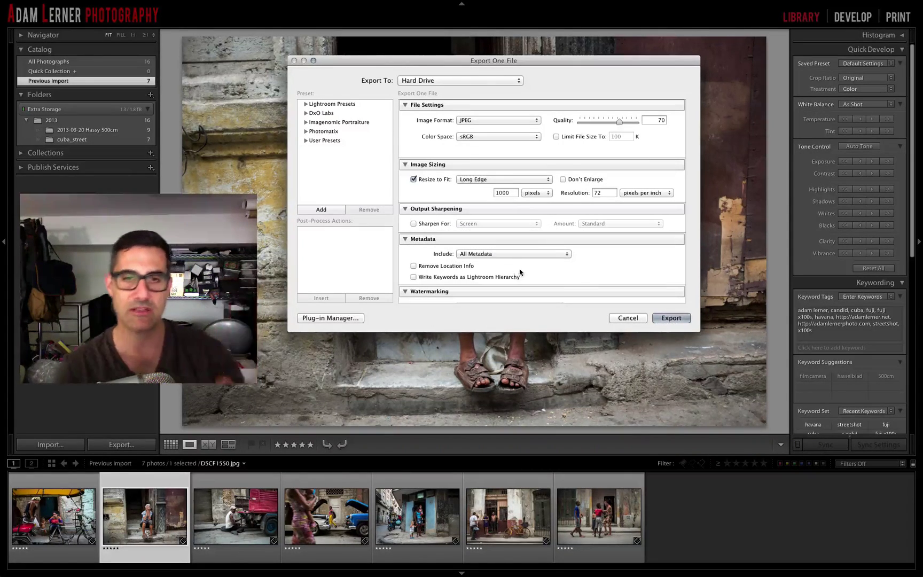
# Try Do nothing as the after-export action and restore it to Show in Finder.
pyautogui.scroll(-4, 511, 277)
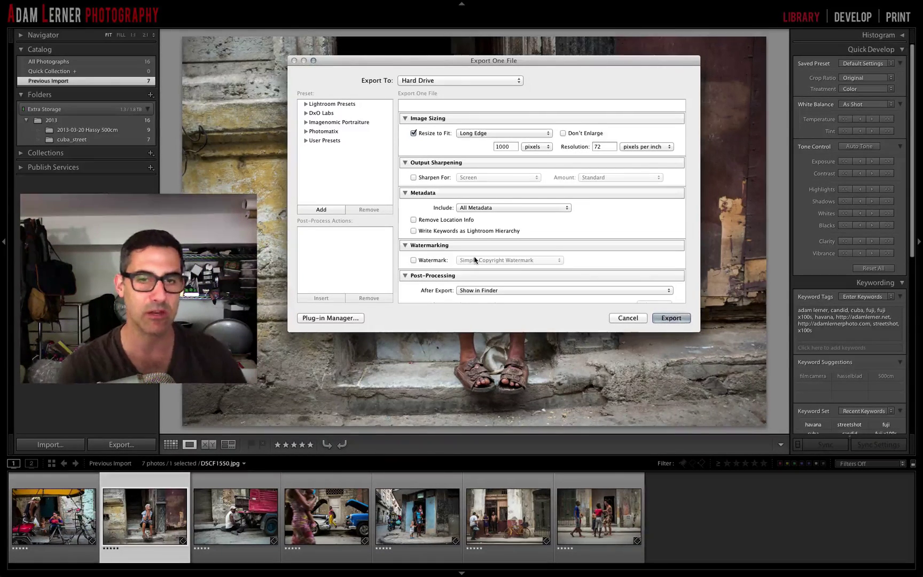
pyautogui.scroll(-2, 427, 261)
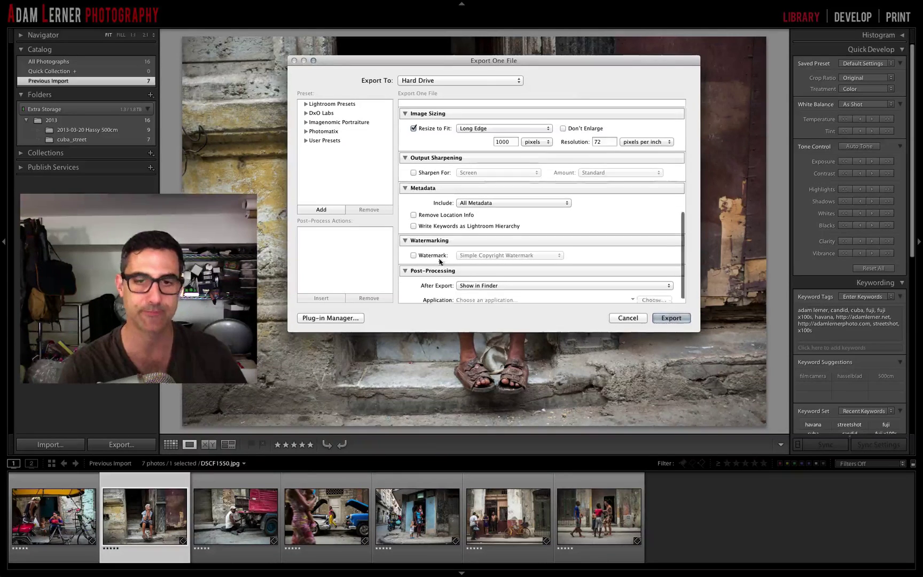
pyautogui.click(485, 279)
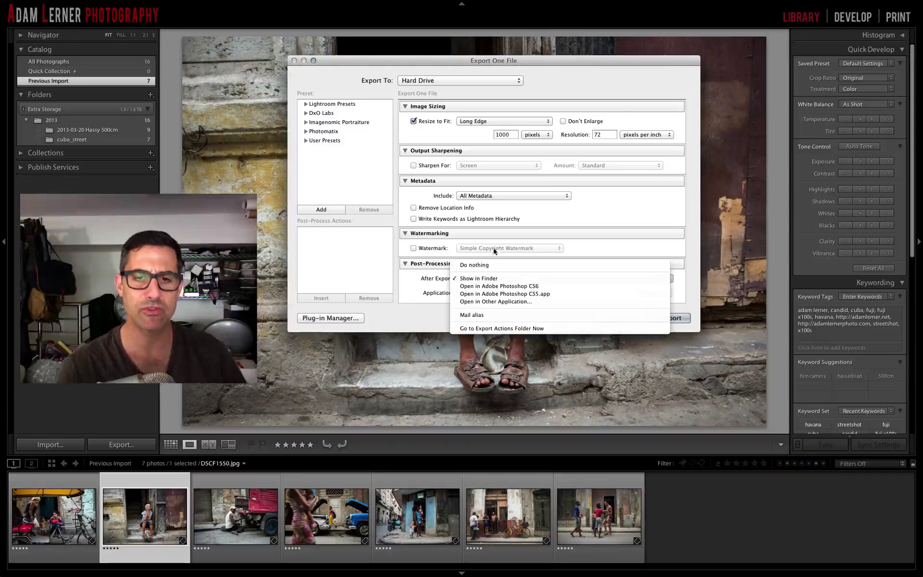
pyautogui.click(483, 281)
pyautogui.click(483, 278)
pyautogui.click(484, 266)
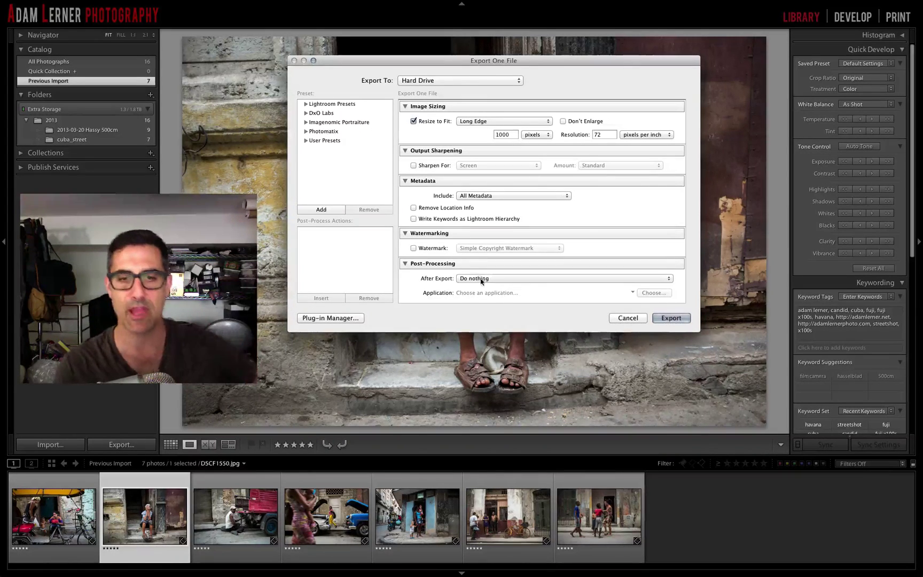
pyautogui.click(483, 278)
pyautogui.click(480, 292)
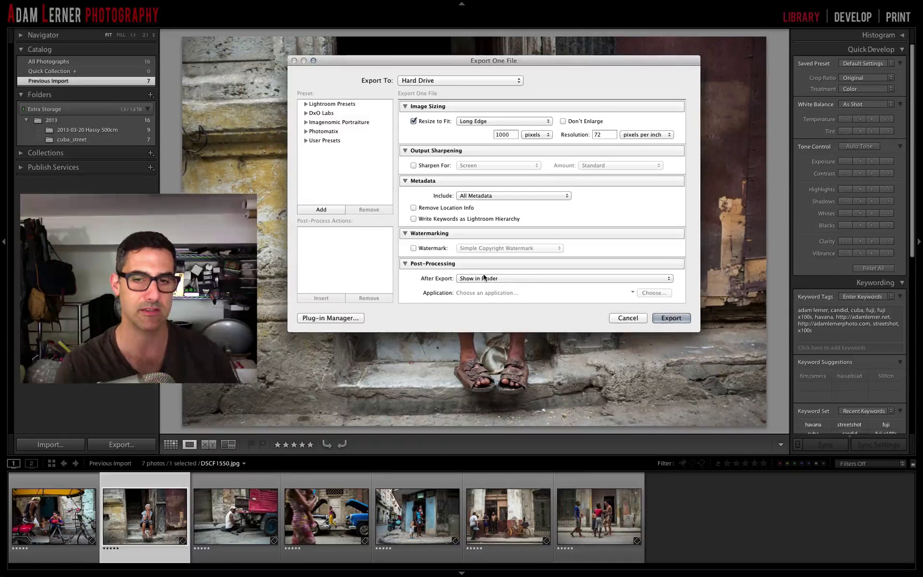
pyautogui.click(484, 277)
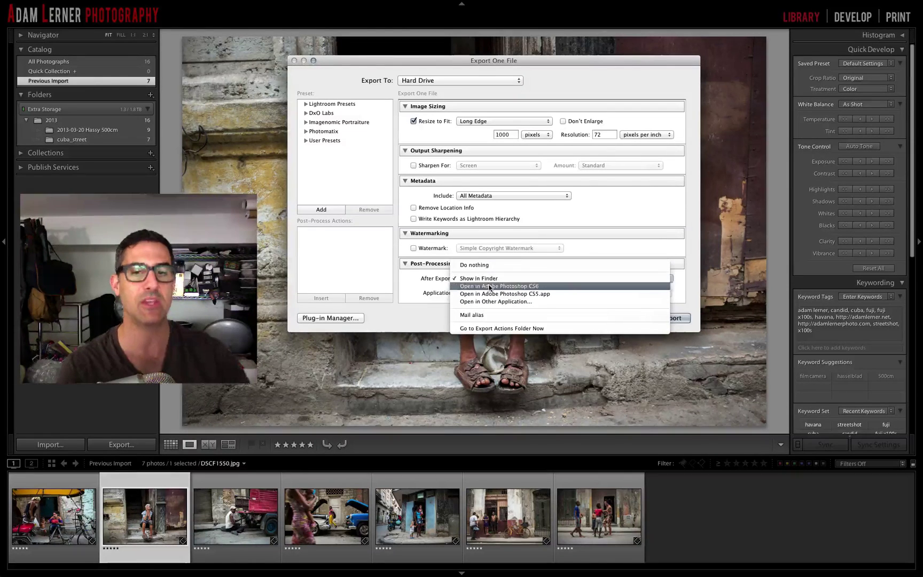
pyautogui.click(449, 239)
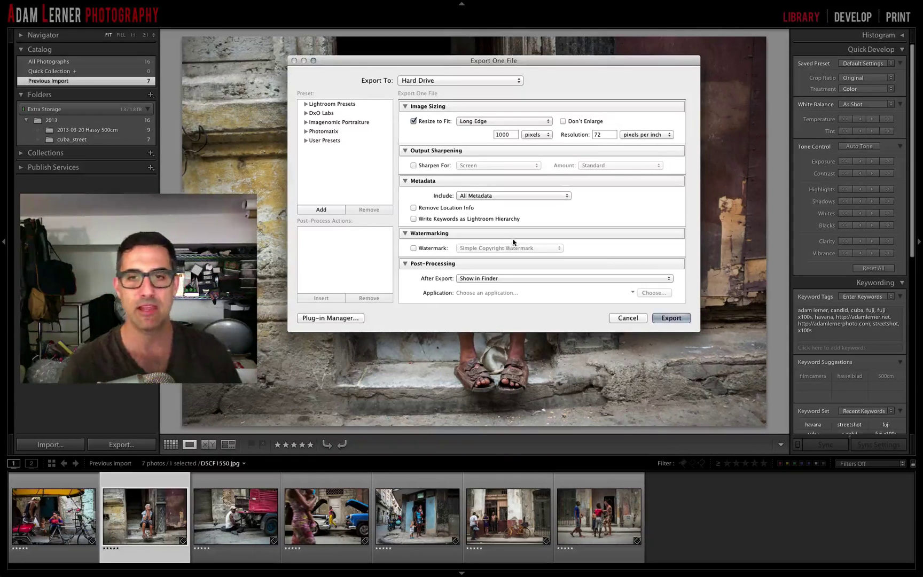
pyautogui.scroll(5, 513, 241)
pyautogui.scroll(-3, 514, 242)
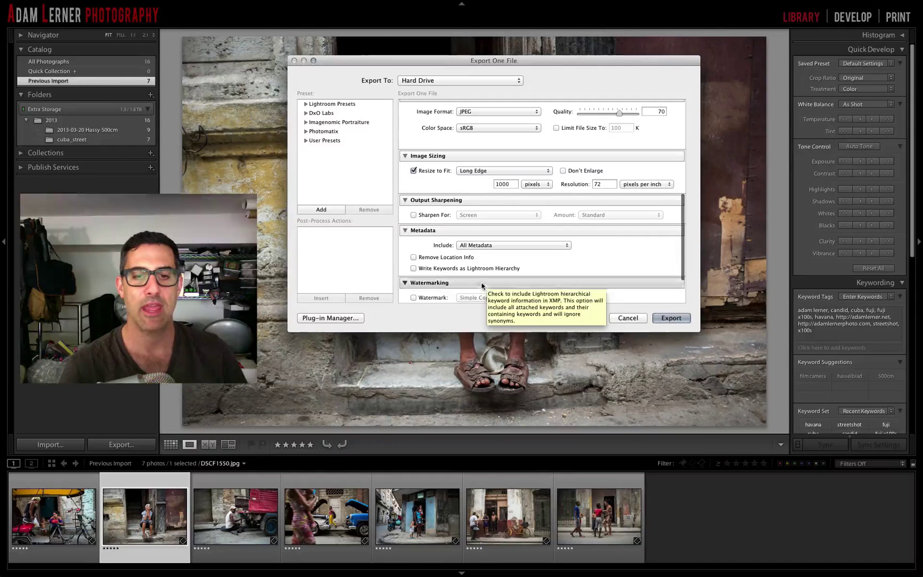
pyautogui.scroll(-3, 486, 278)
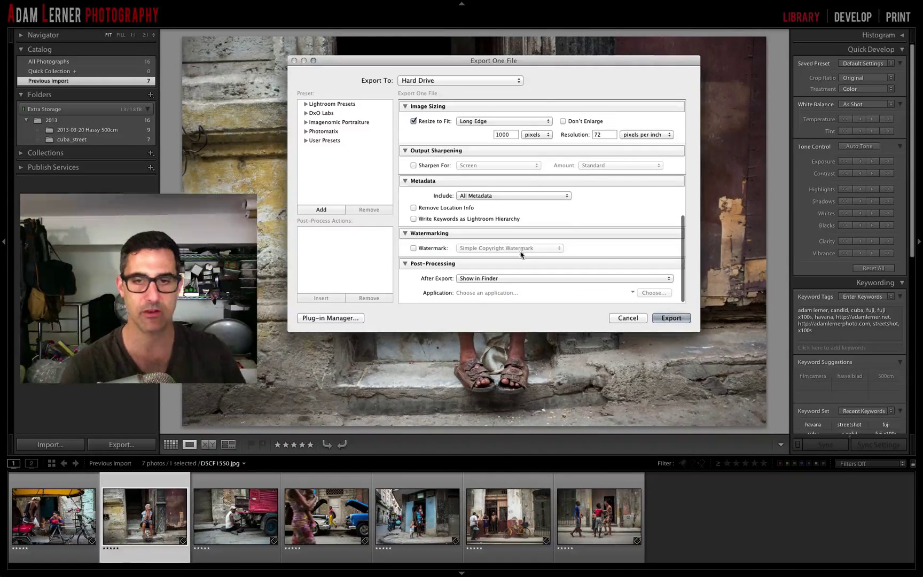
# Review the chosen export settings from the export location down to post-processing.
pyautogui.scroll(4, 593, 193)
pyautogui.scroll(5, 593, 195)
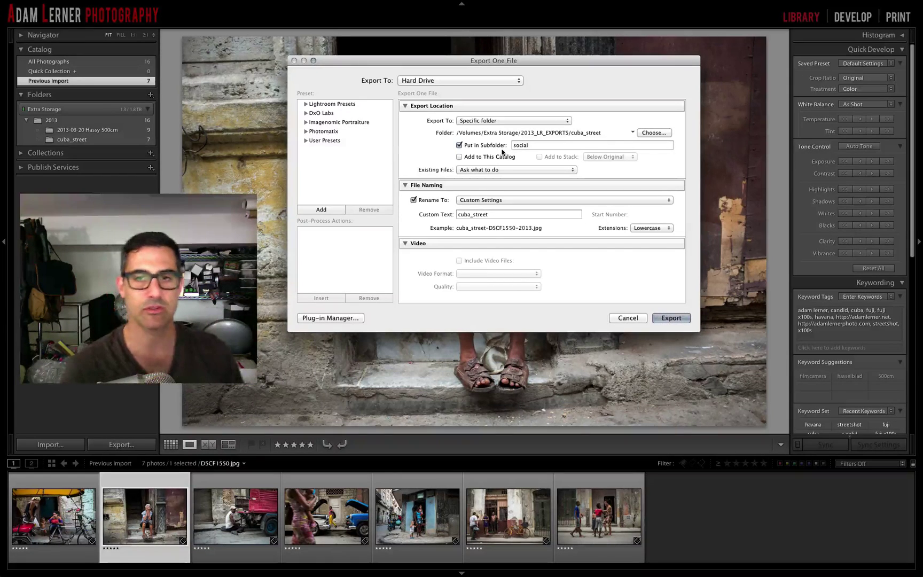
pyautogui.scroll(-3, 500, 160)
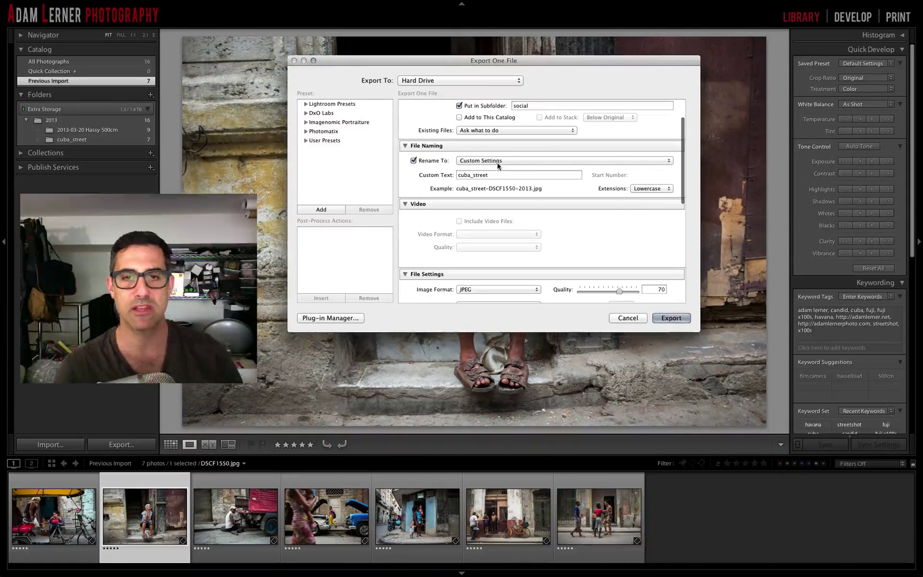
pyautogui.scroll(-6, 495, 166)
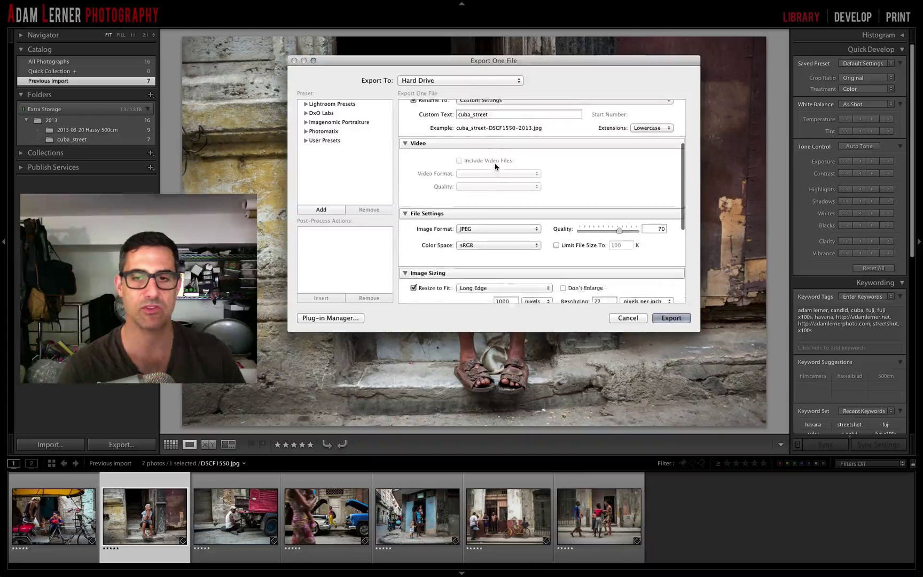
pyautogui.scroll(-2, 550, 203)
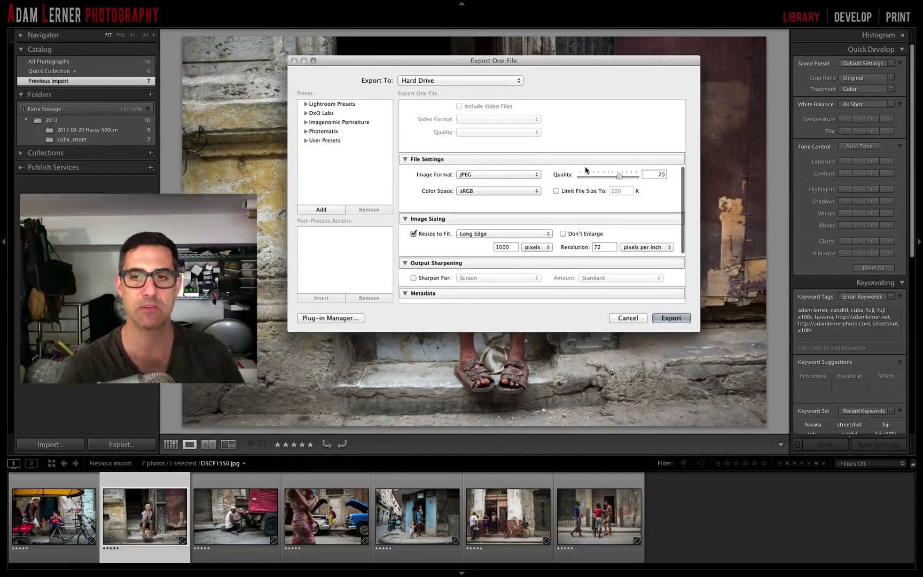
pyautogui.scroll(-7, 514, 234)
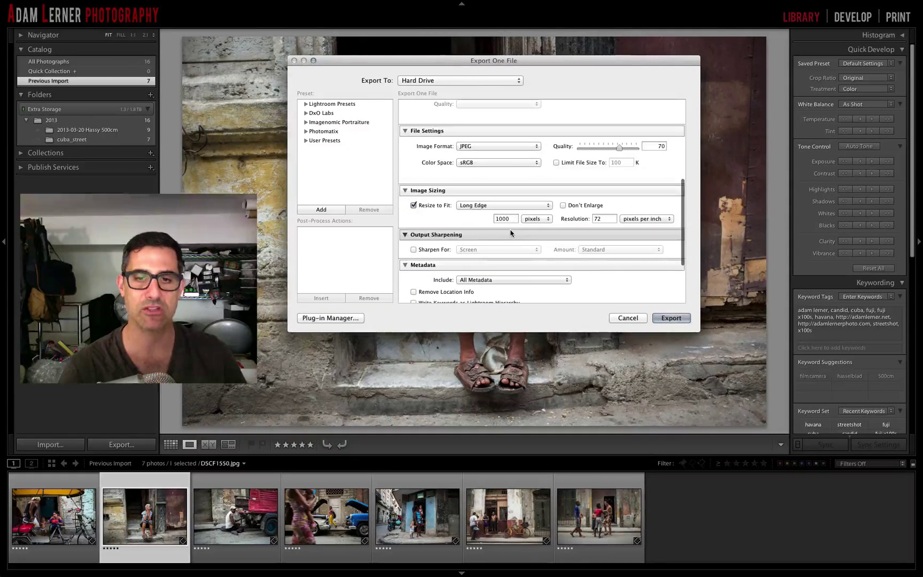
pyautogui.scroll(-2, 491, 220)
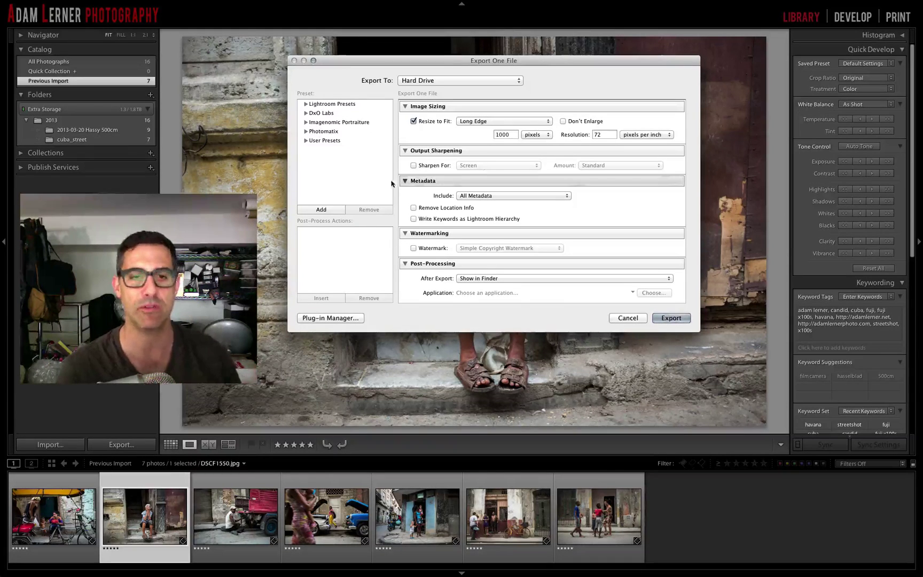
# Save the current export settings as a preset named cuba_street_social in the User Presets folder.
pyautogui.click(322, 210)
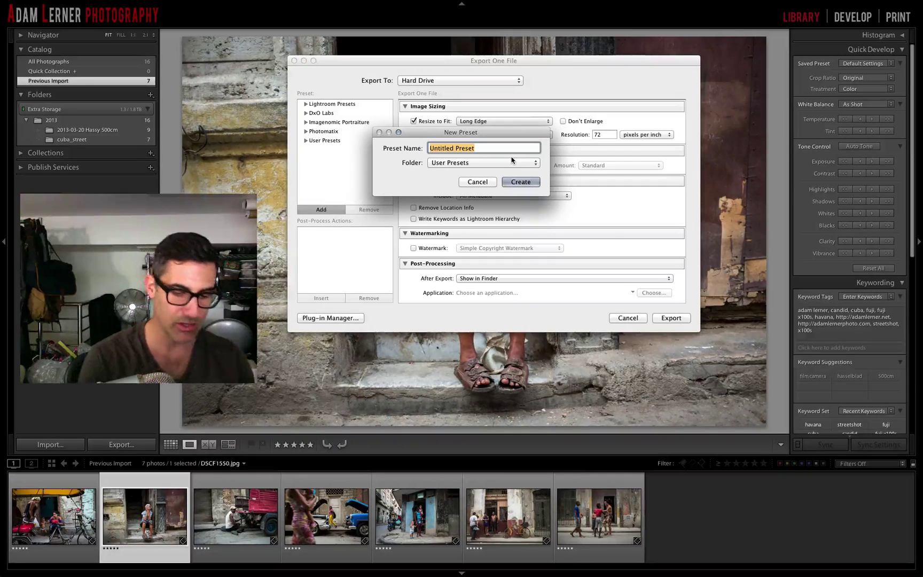
pyautogui.write('cuba_')
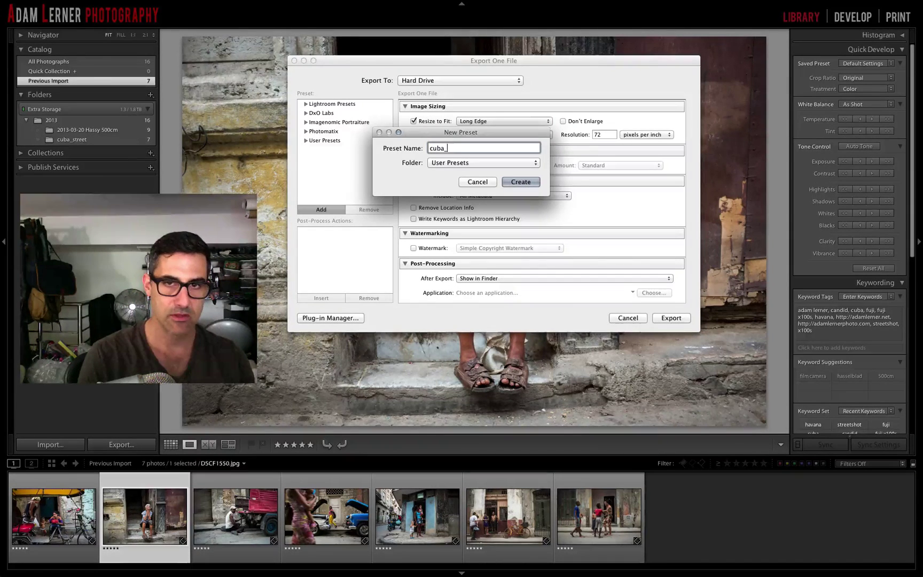
pyautogui.write('street_')
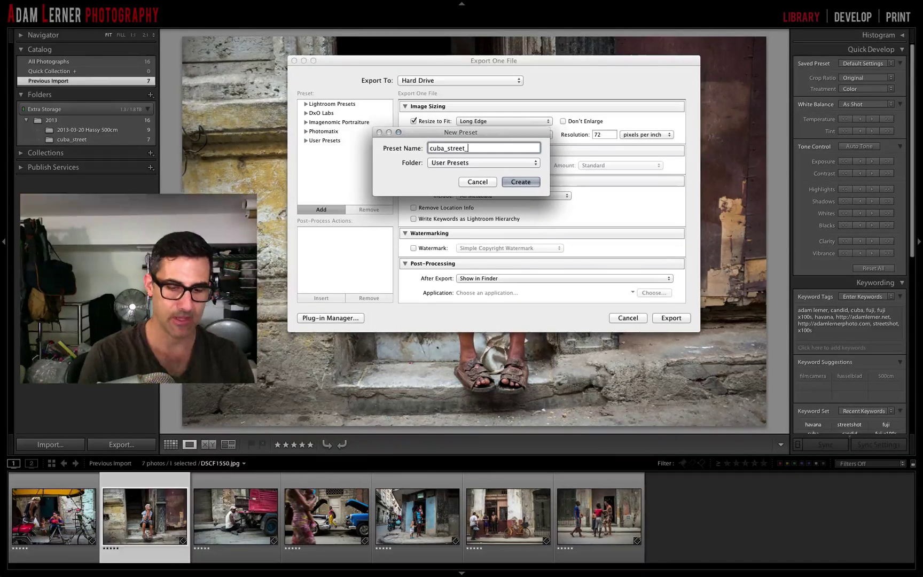
pyautogui.write('social')
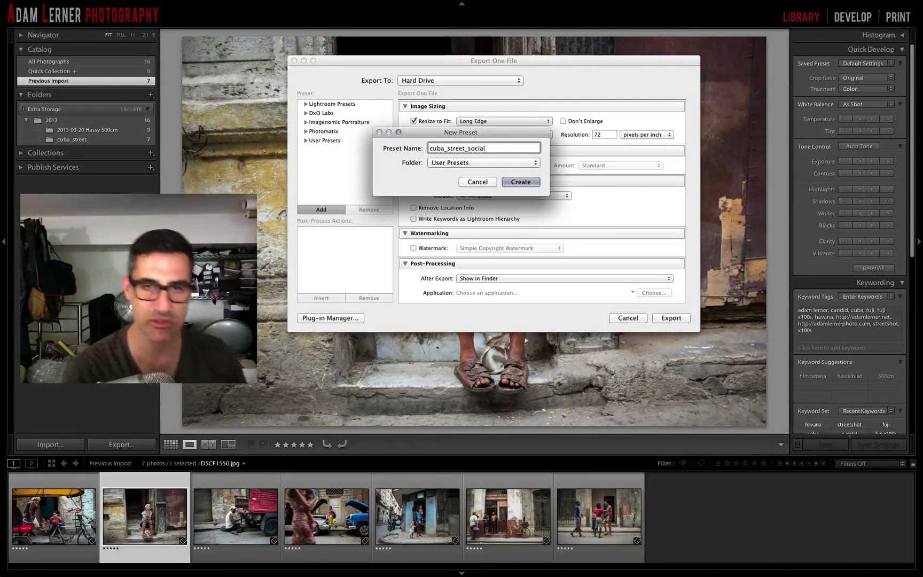
pyautogui.press('Return')
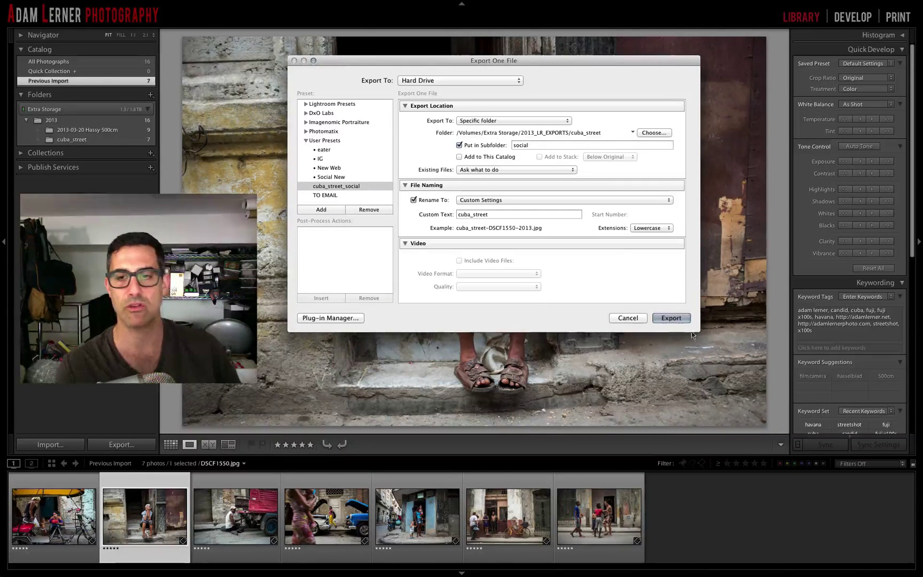
# Export the photo, open the resulting cuba_street-DSCF1550-2013.jpg in Preview and move its window clear for viewing.
pyautogui.click(663, 317)
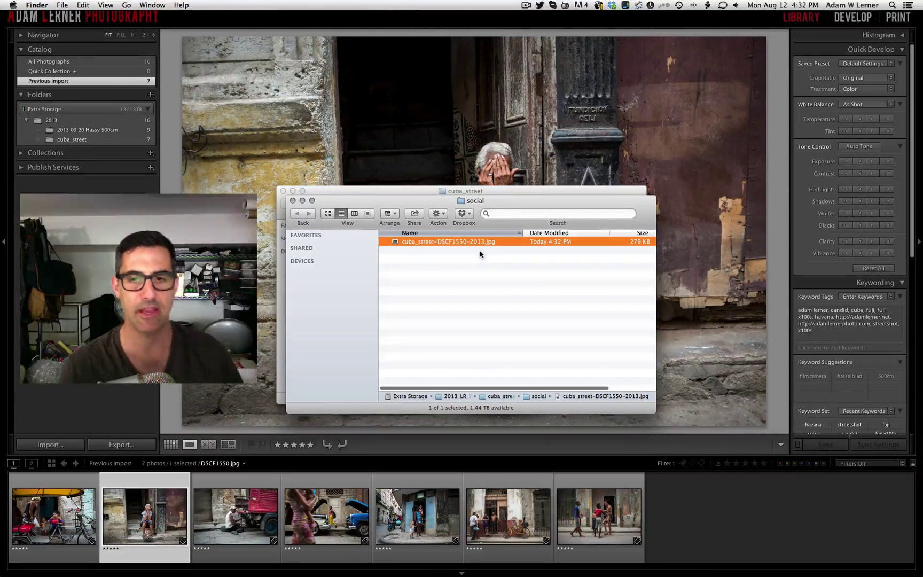
pyautogui.doubleClick(469, 243)
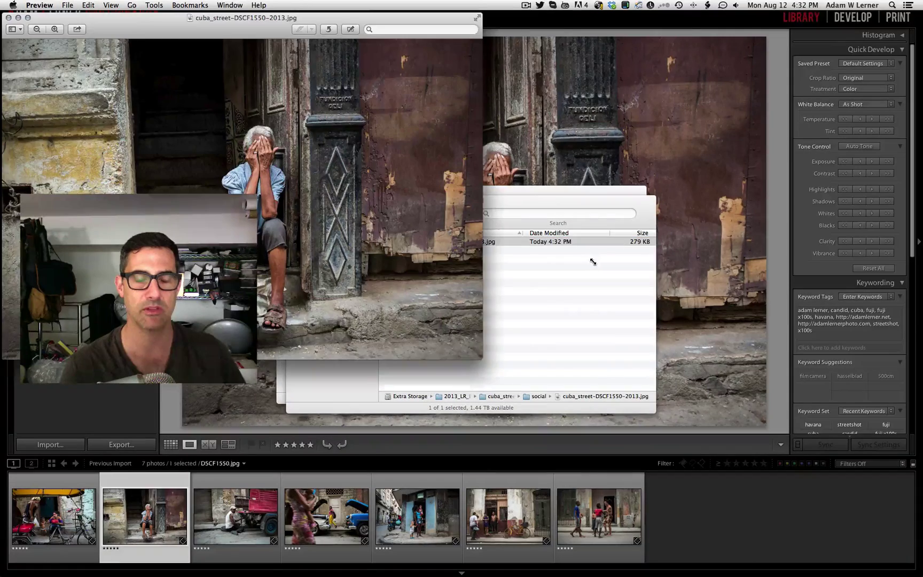
pyautogui.moveTo(249, 32); pyautogui.dragTo(466, 41)
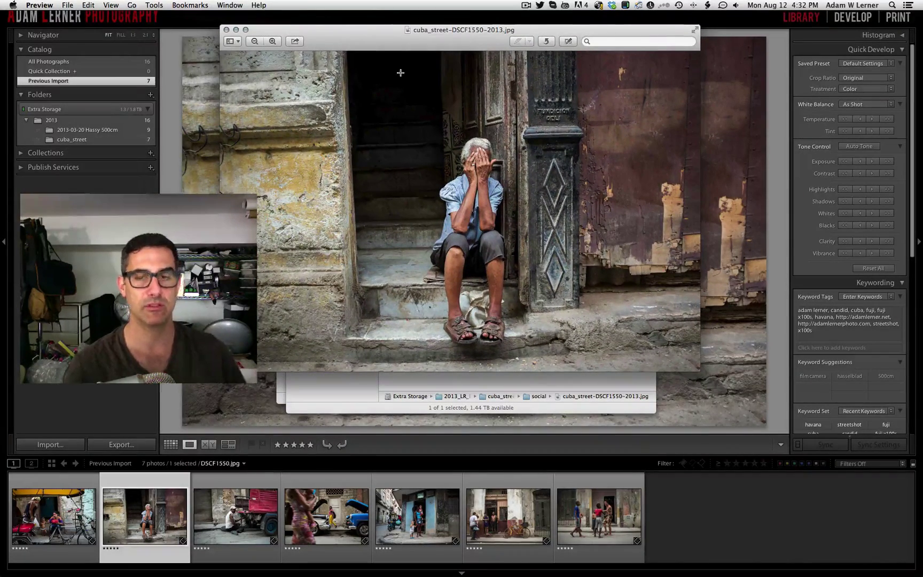
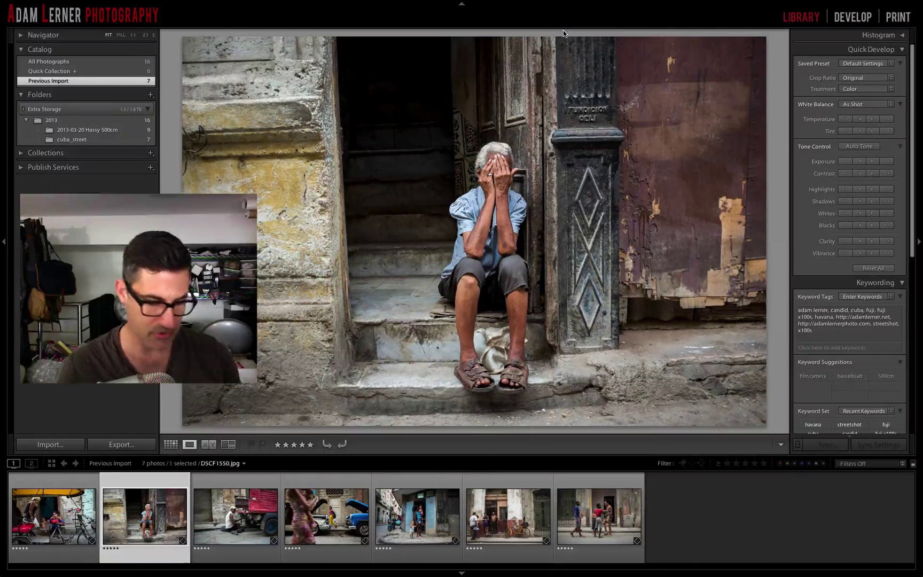
# Reopen the export settings for the same photo and set the destination subfolder to print.
pyautogui.press('super+shift+e')
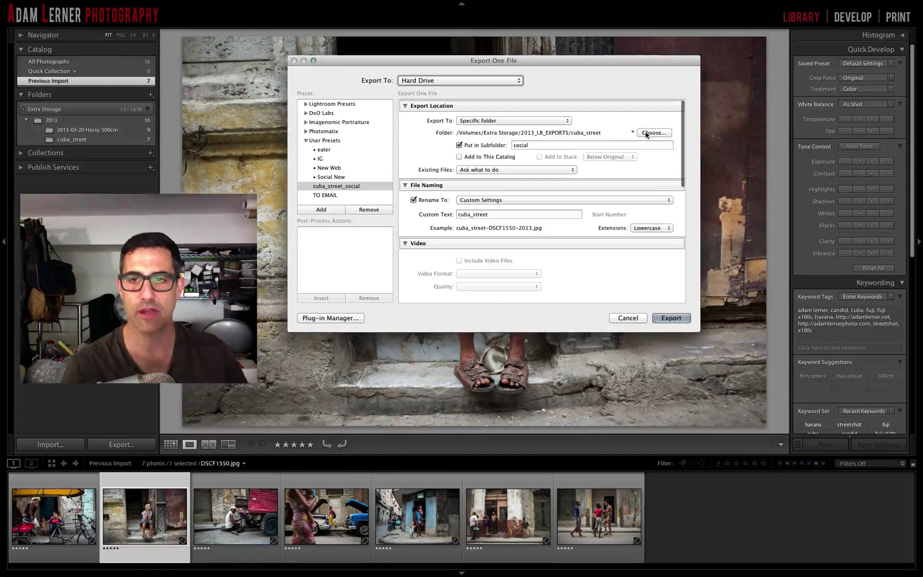
pyautogui.doubleClick(527, 145)
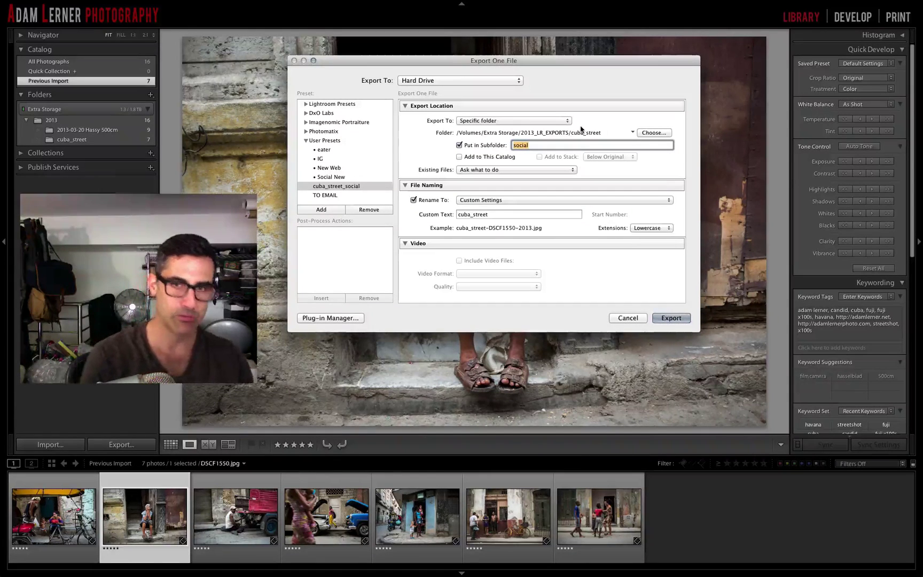
pyautogui.write('print')
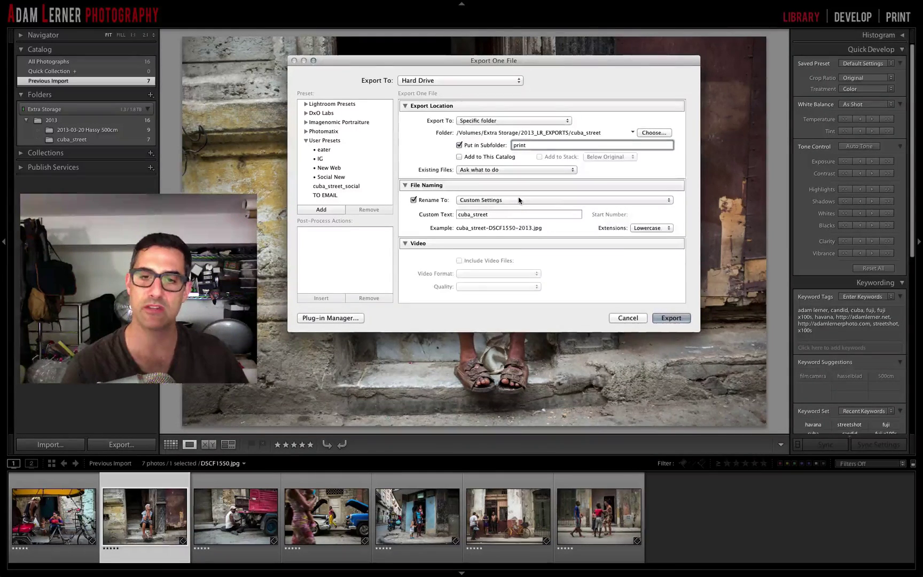
# Raise the JPEG quality to 100 and turn off Resize to Fit for the print export.
pyautogui.scroll(-5, 519, 200)
pyautogui.moveTo(619, 226); pyautogui.dragTo(687, 218)
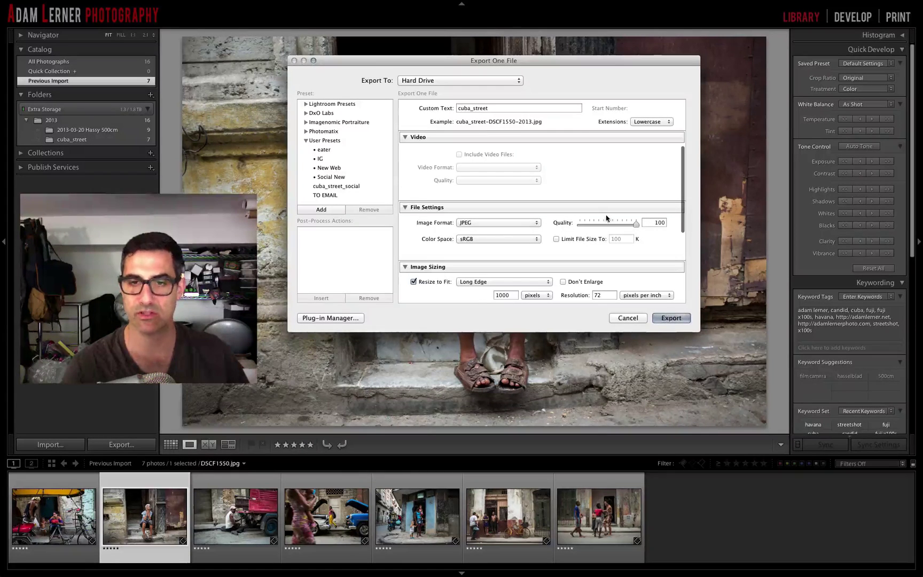
pyautogui.scroll(-3, 528, 251)
pyautogui.click(436, 220)
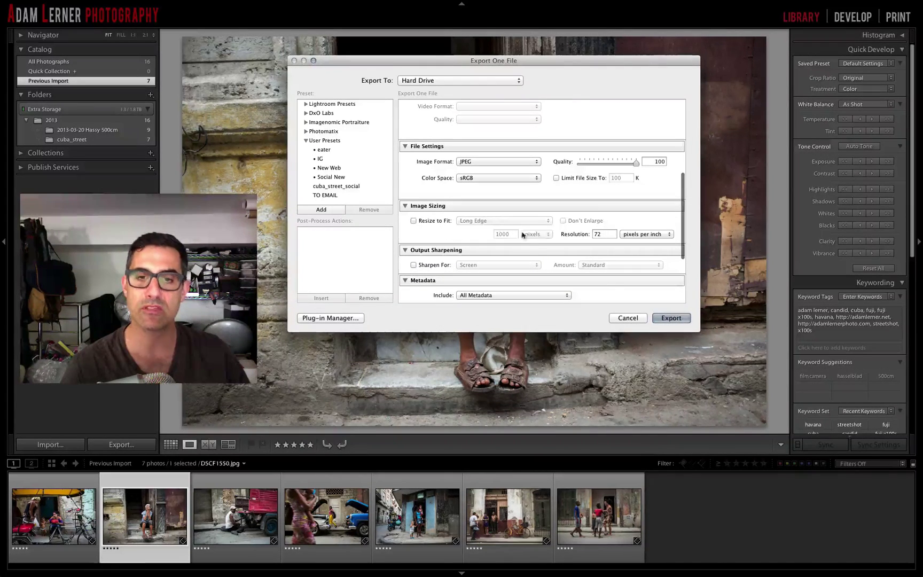
# Limit the metadata included in the exported file to Copyright Only.
pyautogui.scroll(-3, 627, 271)
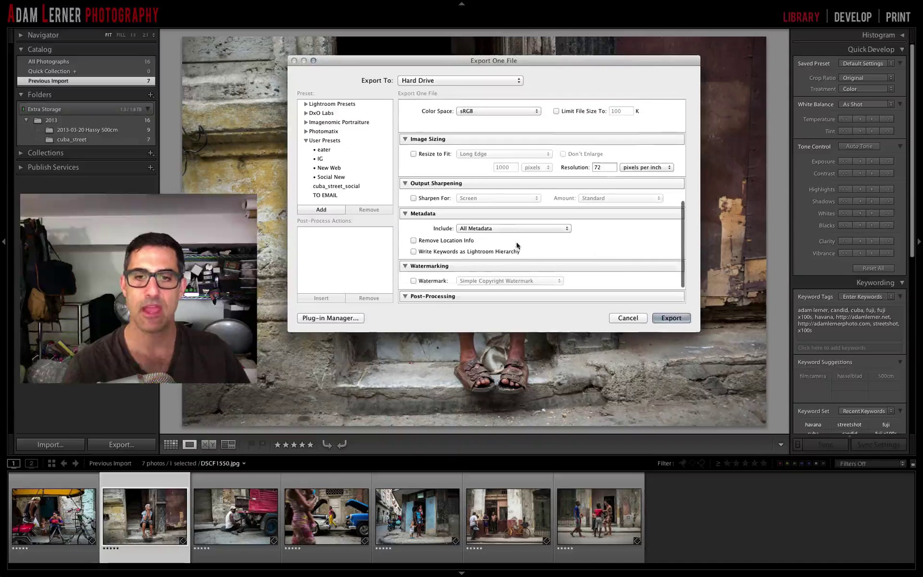
pyautogui.click(506, 228)
pyautogui.click(502, 201)
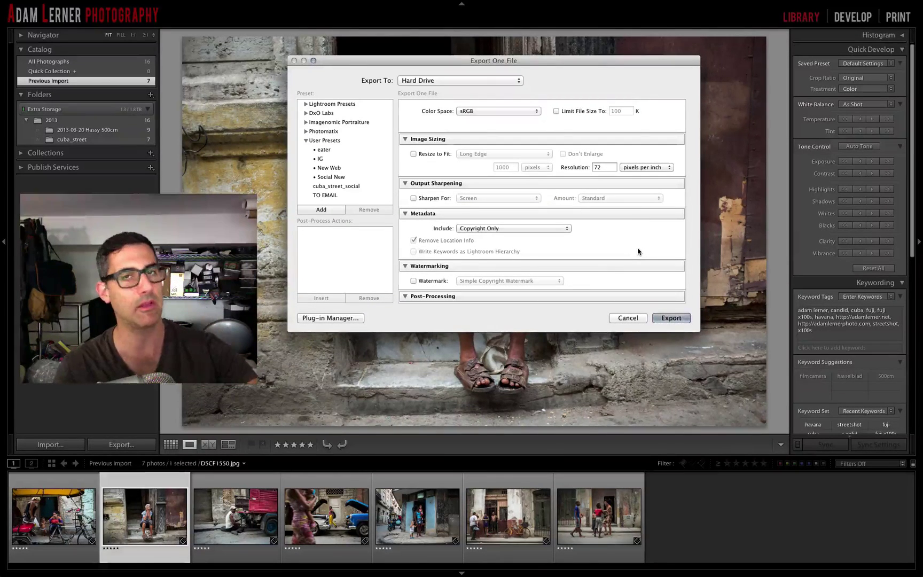
# Save the print export settings as a new preset named cuba_social_prin in the User Presets folder.
pyautogui.scroll(-2, 638, 251)
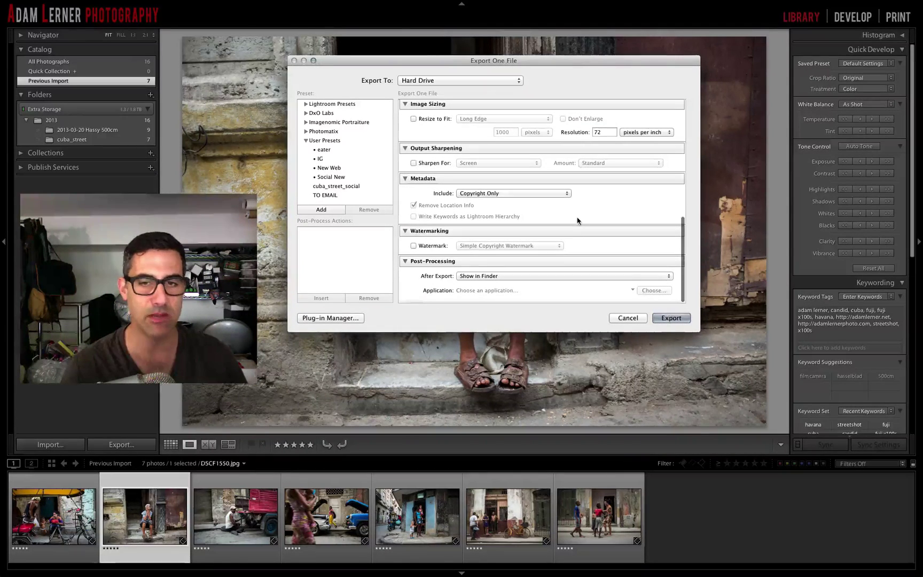
pyautogui.click(326, 209)
pyautogui.write('cuba_spco')
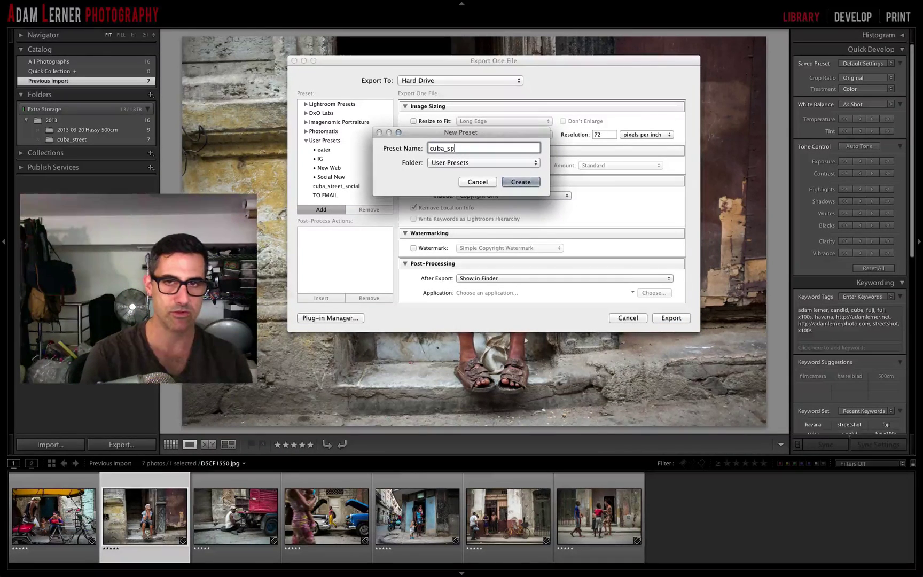
pyautogui.press('BackSpace')
pyautogui.press('BackSpace')
pyautogui.press('BackSpace')
pyautogui.press('BackSpace')
pyautogui.write('socail')
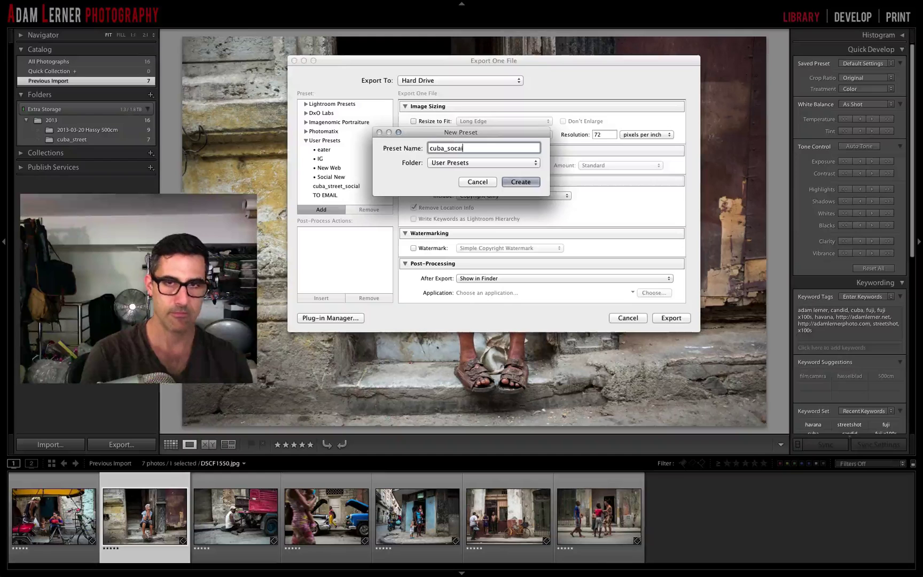
pyautogui.press('BackSpace')
pyautogui.press('BackSpace')
pyautogui.press('BackSpace')
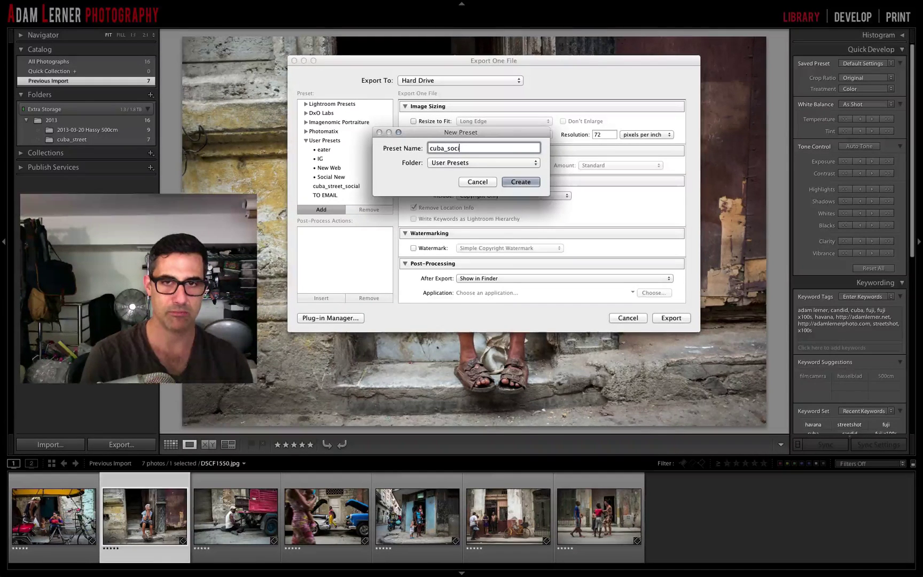
pyautogui.write('ia')
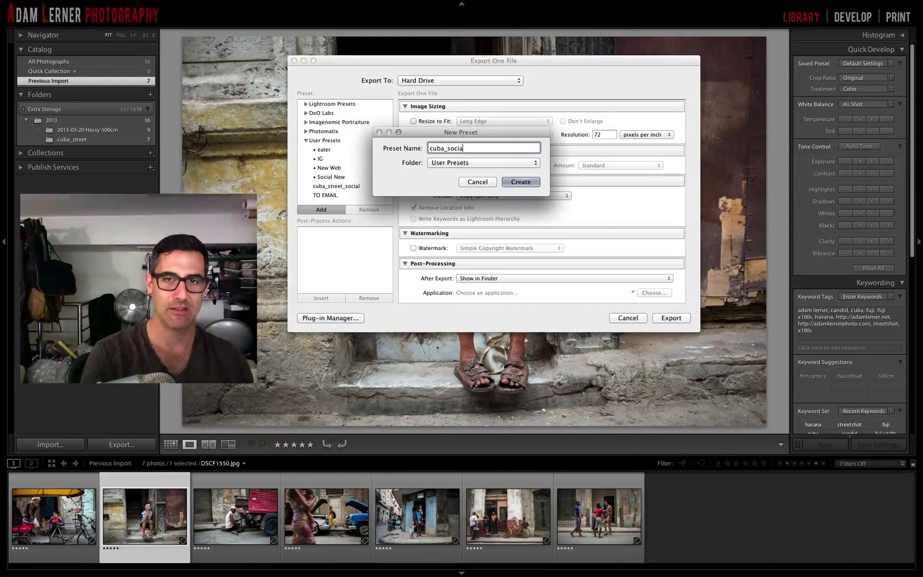
pyautogui.write('l_prin')
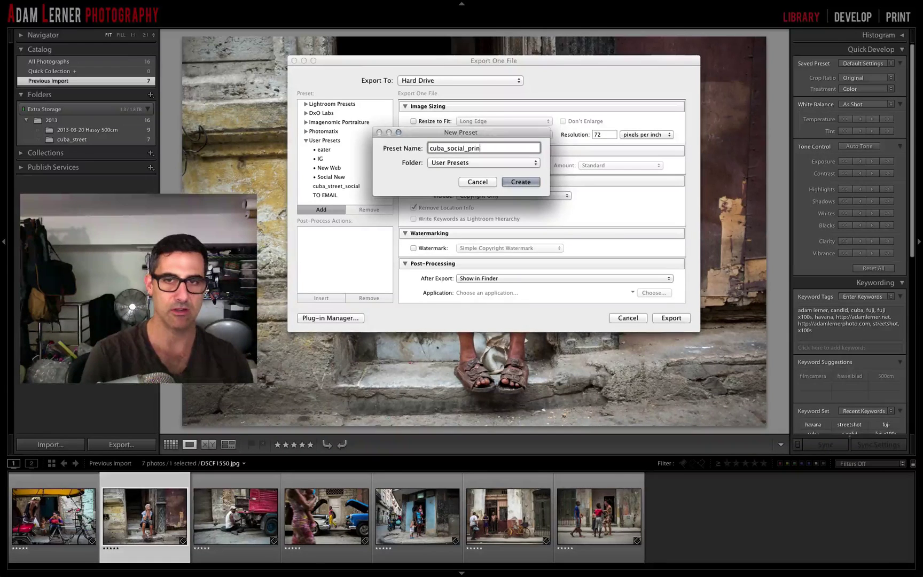
pyautogui.press('Return')
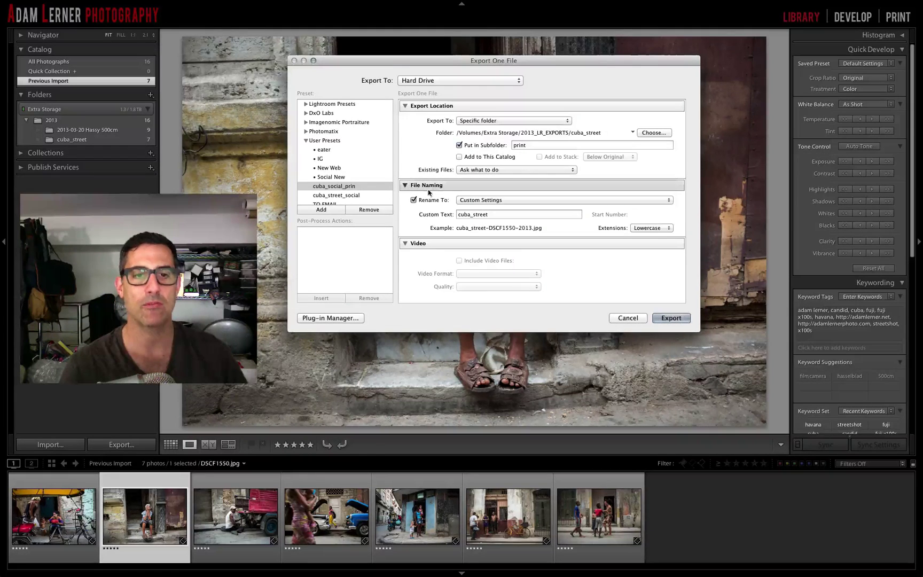
# Rename the cuba_social_prin preset to cuba_social_print.
pyautogui.rightClick(351, 188)
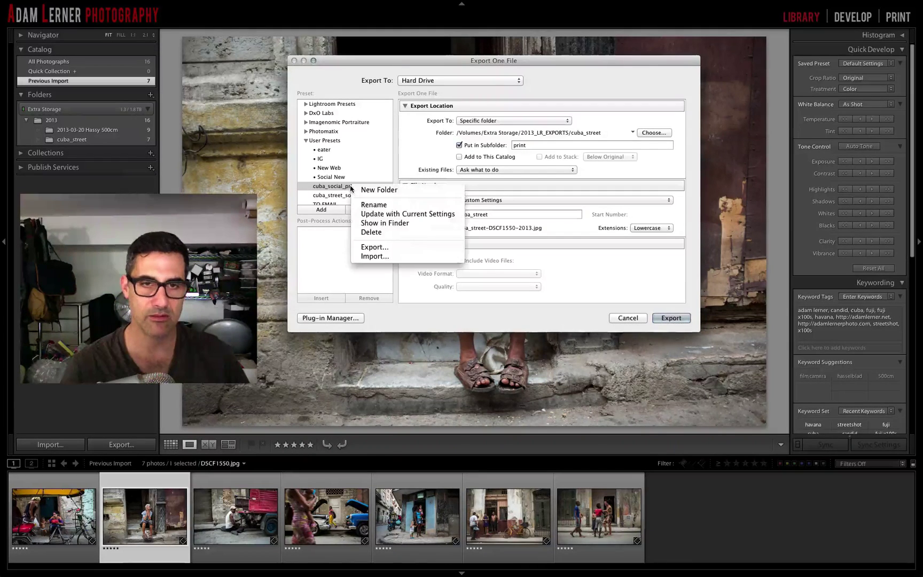
pyautogui.click(364, 205)
pyautogui.click(464, 157)
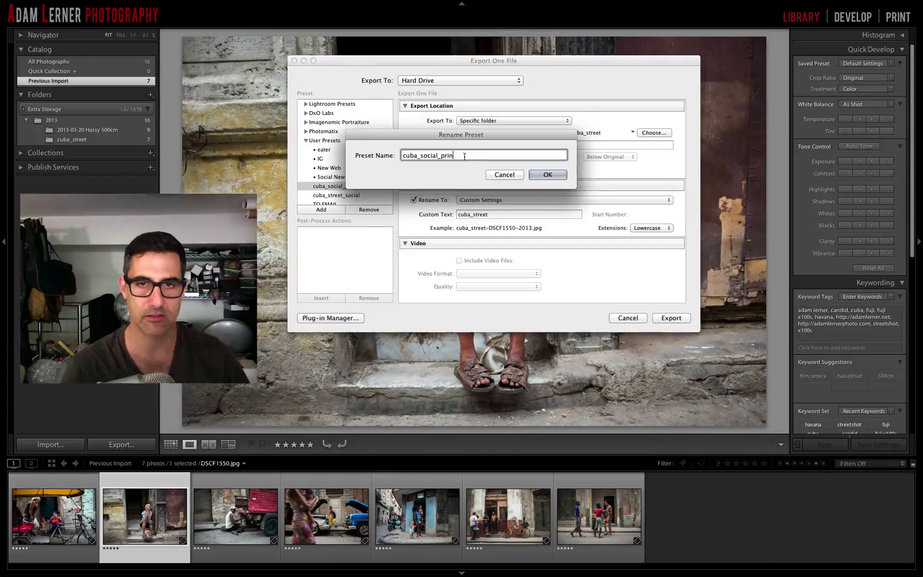
pyautogui.write('t')
pyautogui.click(547, 175)
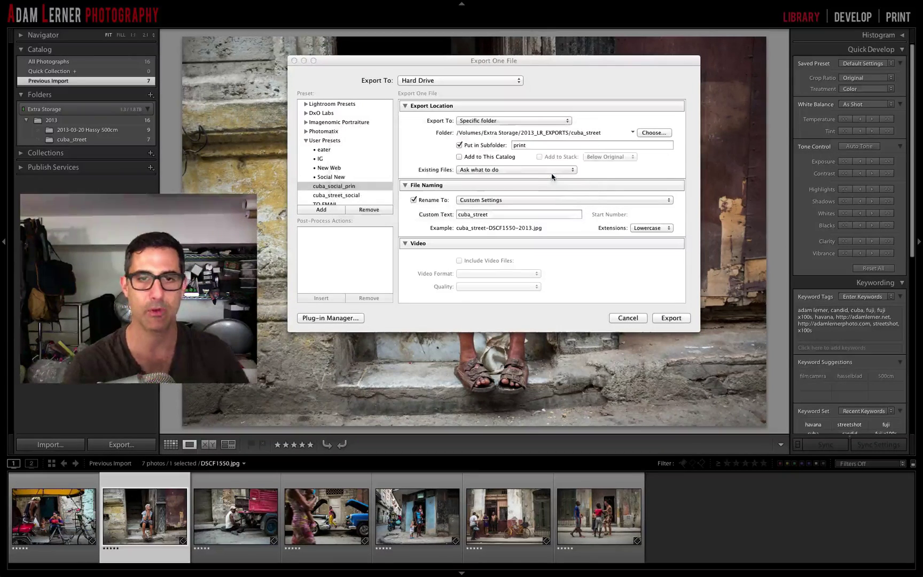
# Export the print version and place the print and social folder windows side by side in Finder to compare the files.
pyautogui.click(671, 318)
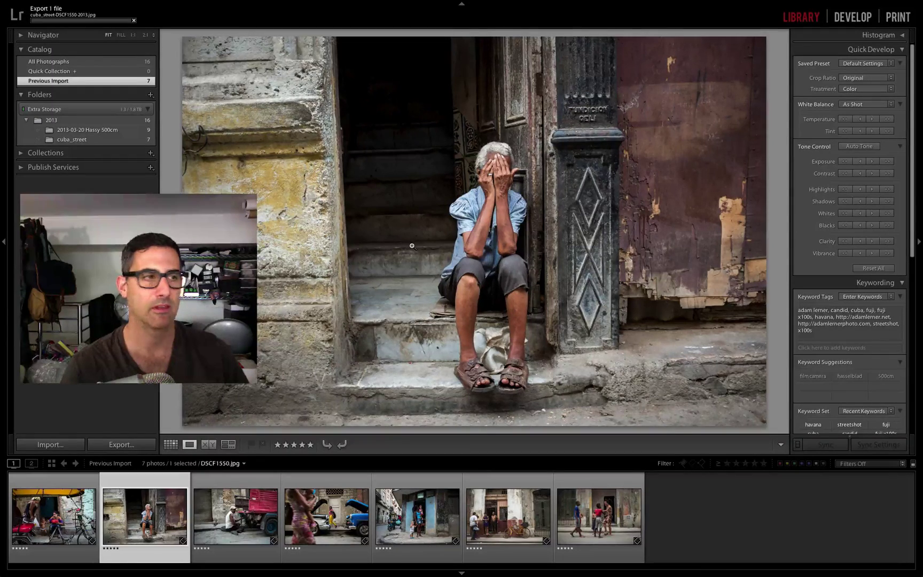
pyautogui.moveTo(500, 215); pyautogui.dragTo(740, 71)
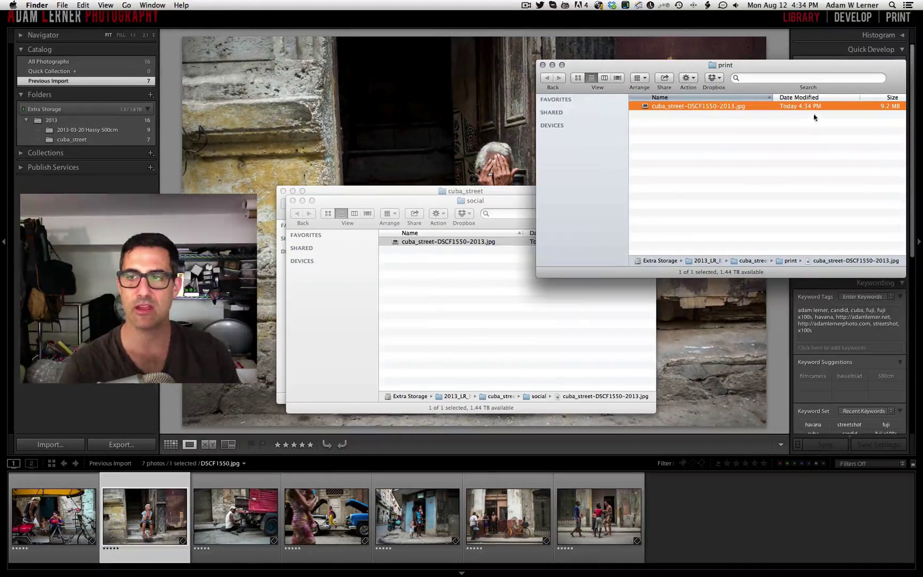
pyautogui.moveTo(475, 203); pyautogui.dragTo(352, 67)
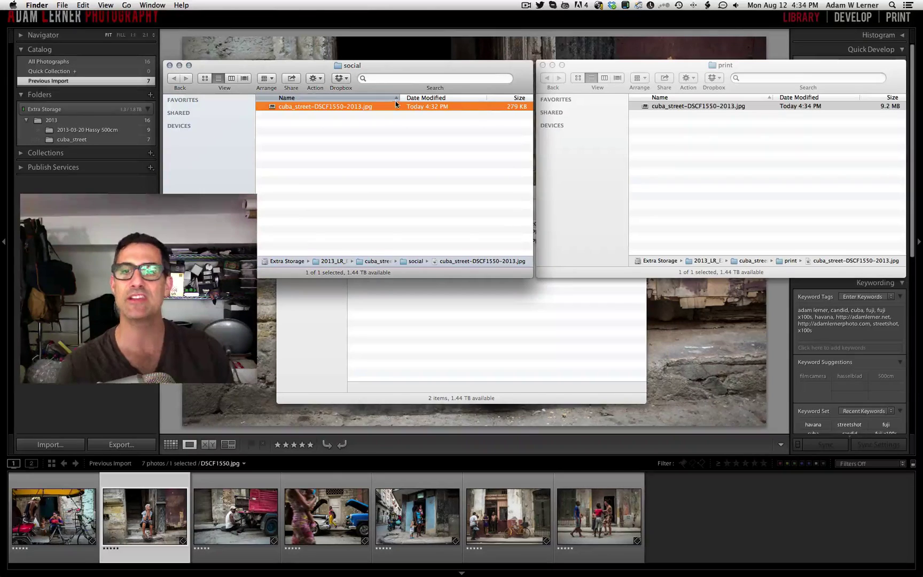
# Open the exported social and print versions of cuba_street-DSCF1550-2013.jpg in Preview to compare them visually, then return to the Finder windows.
pyautogui.doubleClick(273, 106)
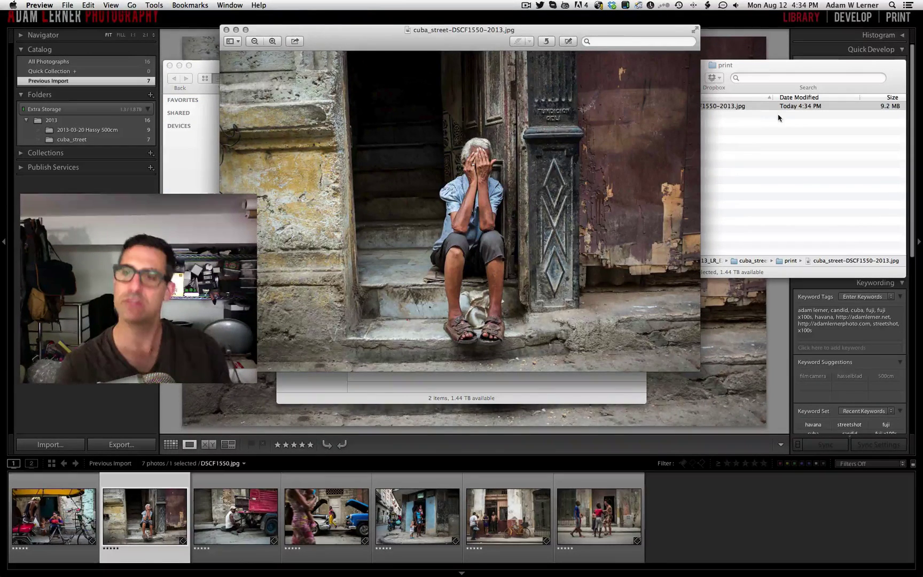
pyautogui.click(657, 105)
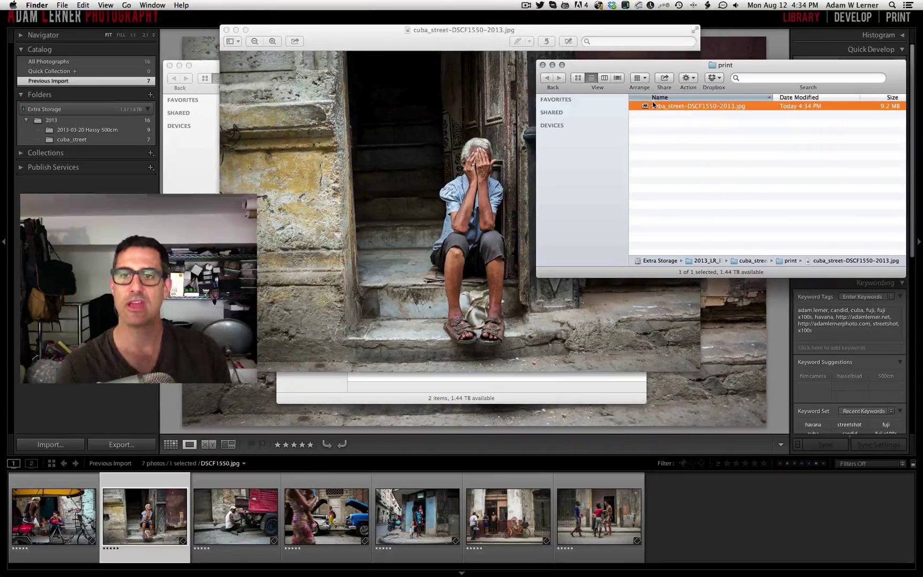
pyautogui.doubleClick(646, 105)
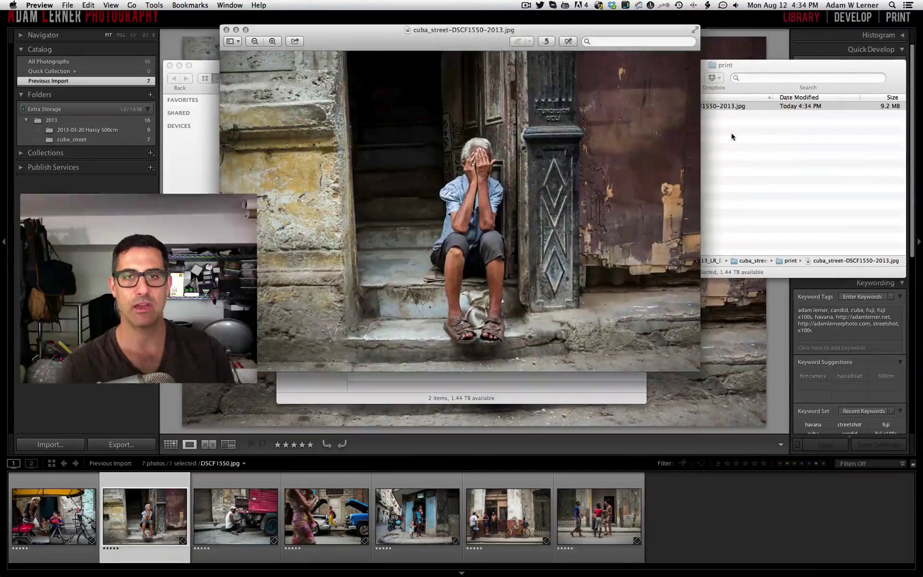
pyautogui.press('super+w')
pyautogui.click(713, 148)
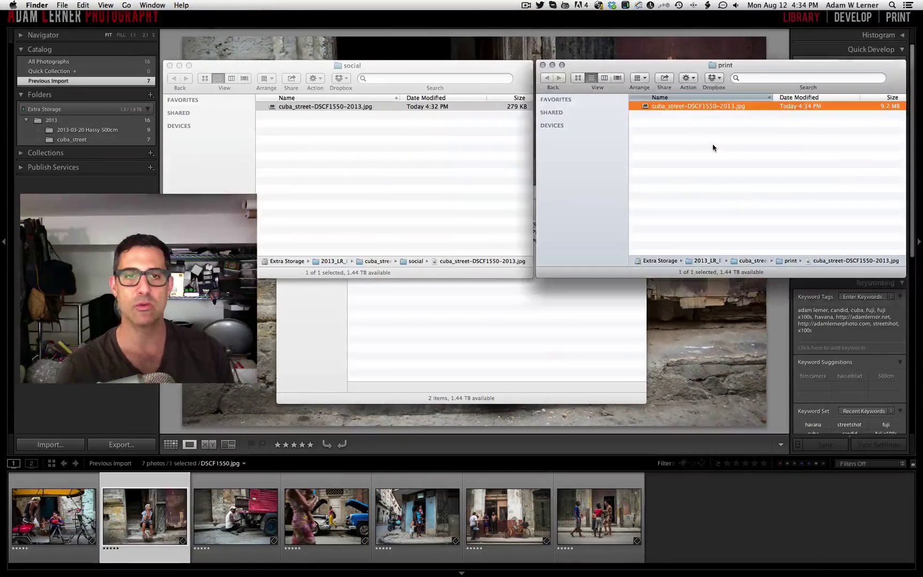
# Show the print folder window in column view and examine the size and pixel dimensions of the social and print JPEGs.
pyautogui.click(604, 78)
pyautogui.hscroll(-3, 672, 119)
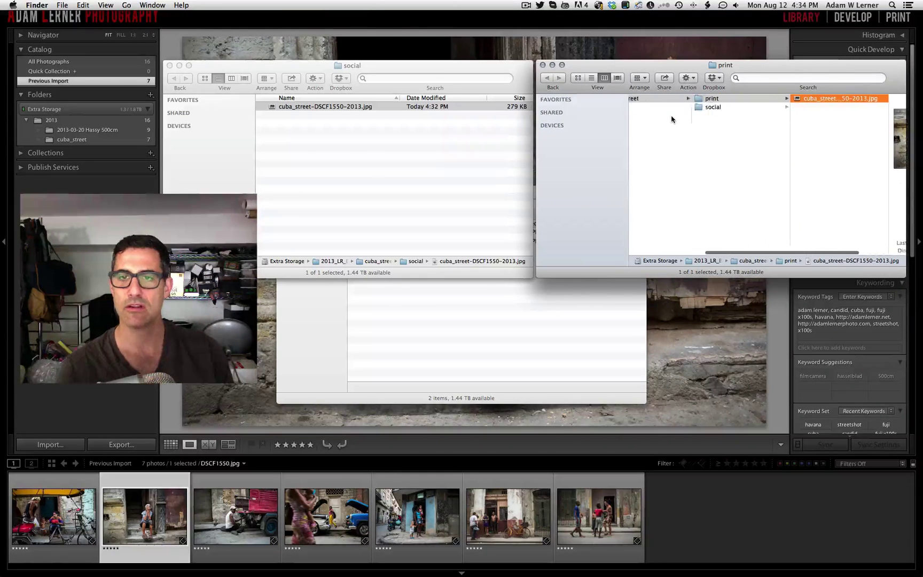
pyautogui.hscroll(-2, 654, 103)
pyautogui.hscroll(3, 652, 101)
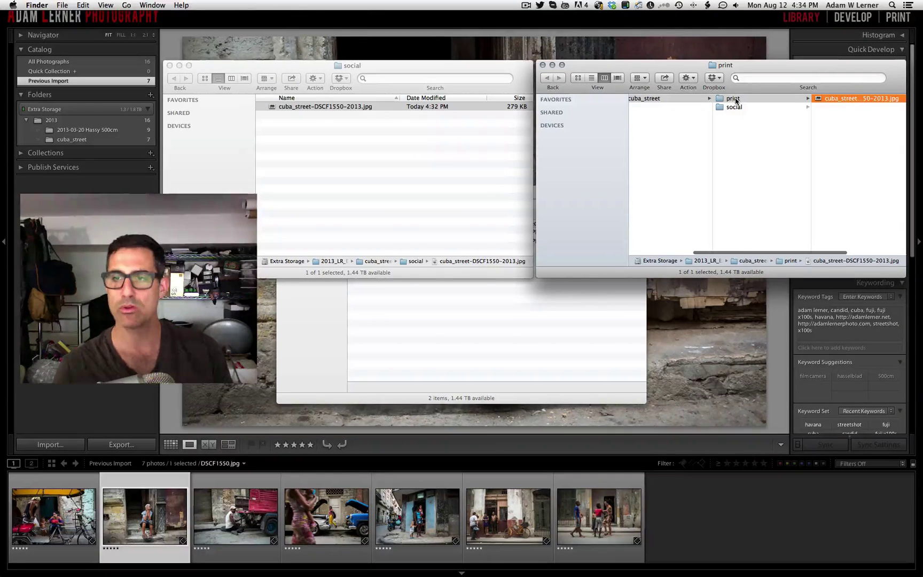
pyautogui.click(736, 108)
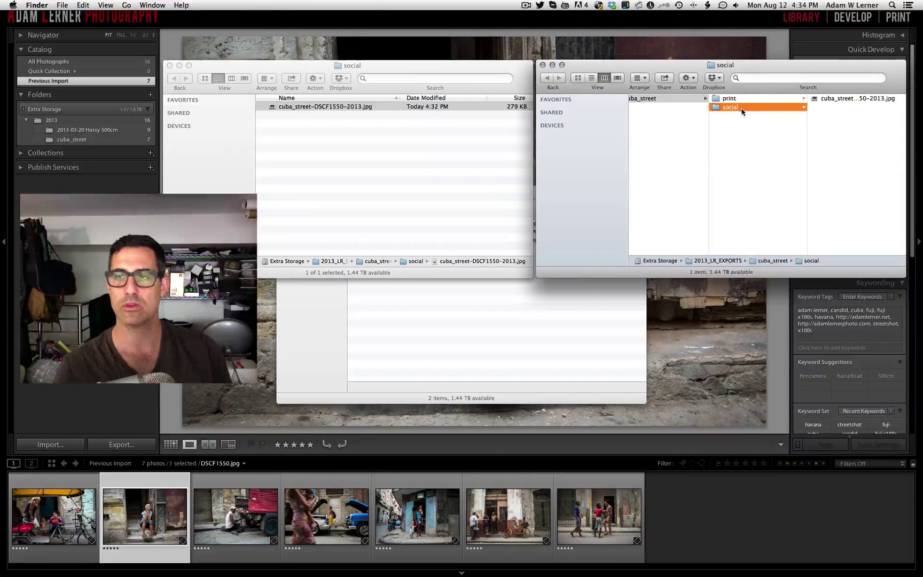
pyautogui.click(866, 101)
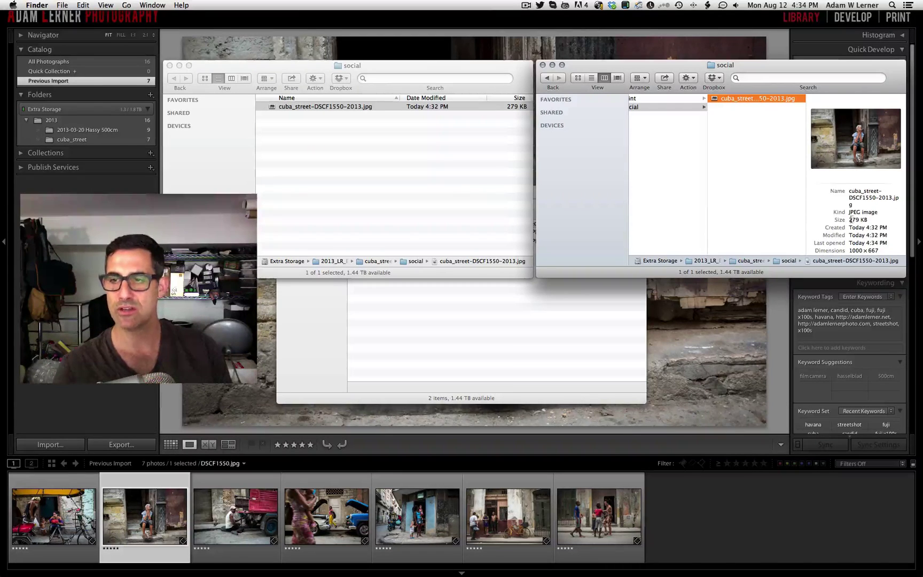
pyautogui.click(645, 98)
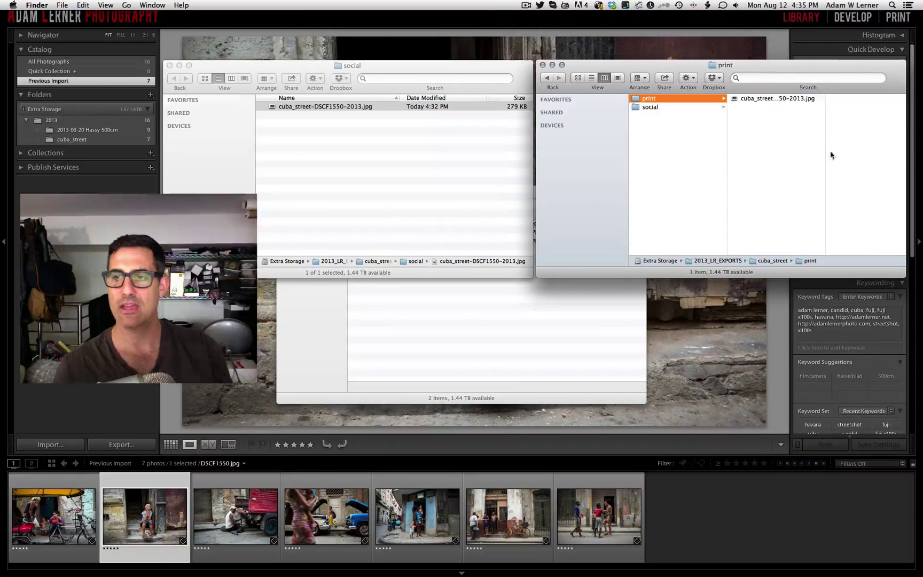
pyautogui.click(784, 99)
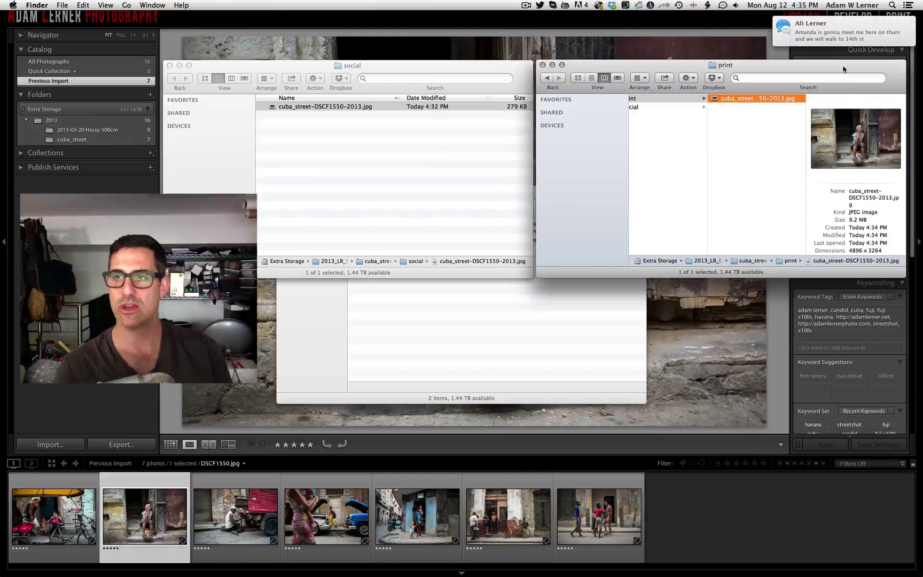
# Switch back to Lightroom, show the photo in the Develop module, and open its export settings for review.
pyautogui.click(857, 13)
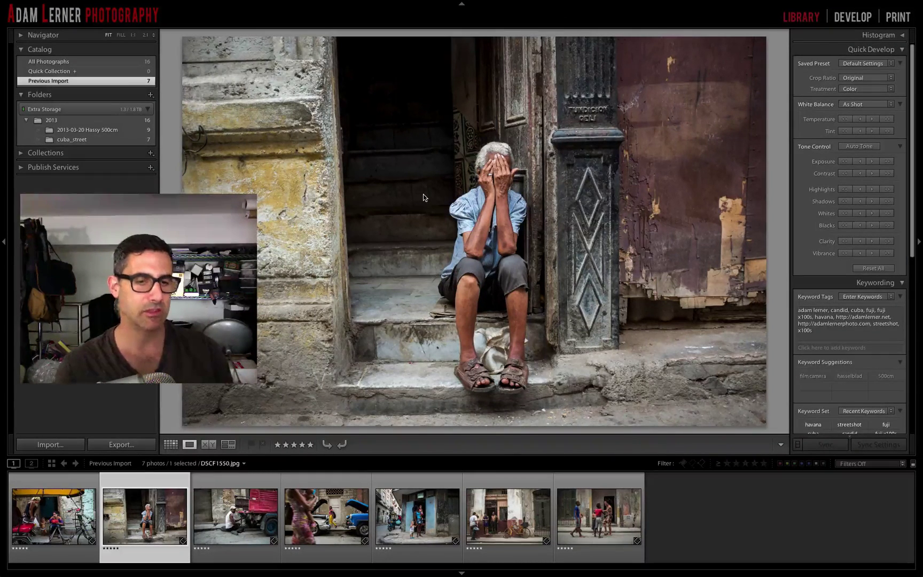
pyautogui.press('d')
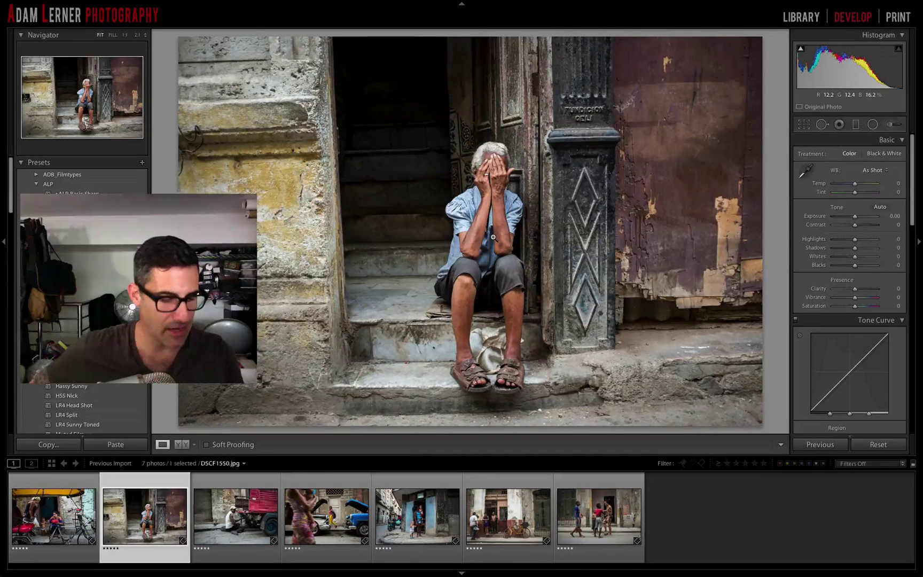
pyautogui.press('shift')
pyautogui.press('super+shift+e')
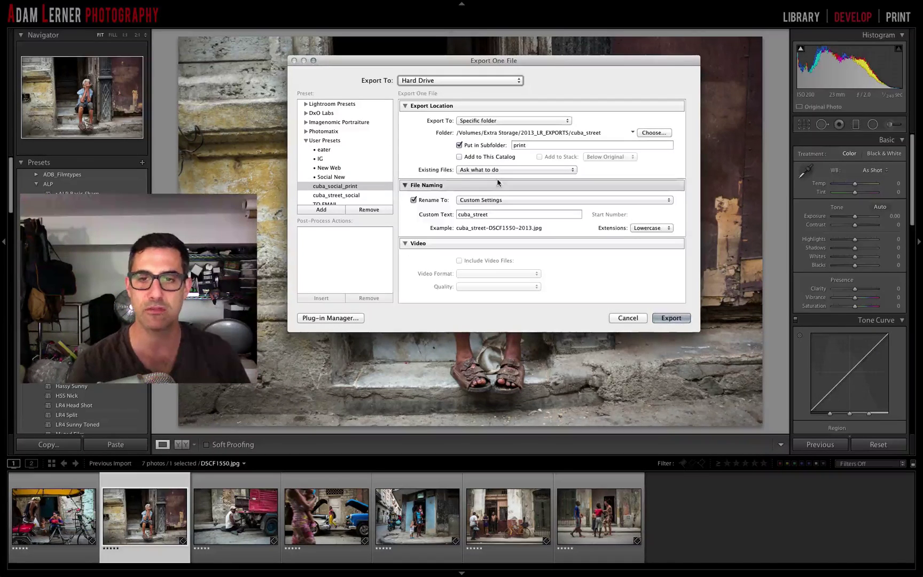
pyautogui.scroll(-5, 498, 183)
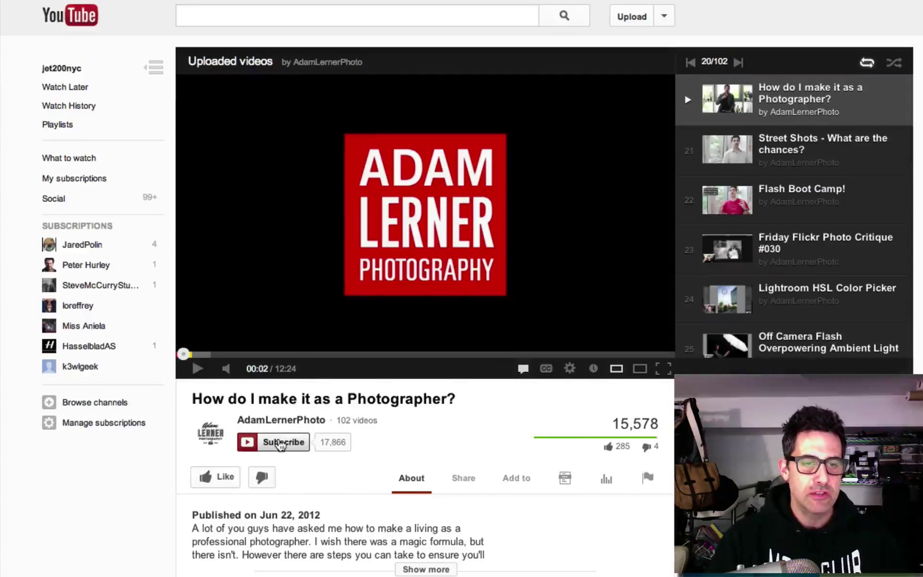
# On YouTube, subscribe to the channel of the video "How do I make it as a Photographer?" and open the subscription management page.
pyautogui.click(280, 443)
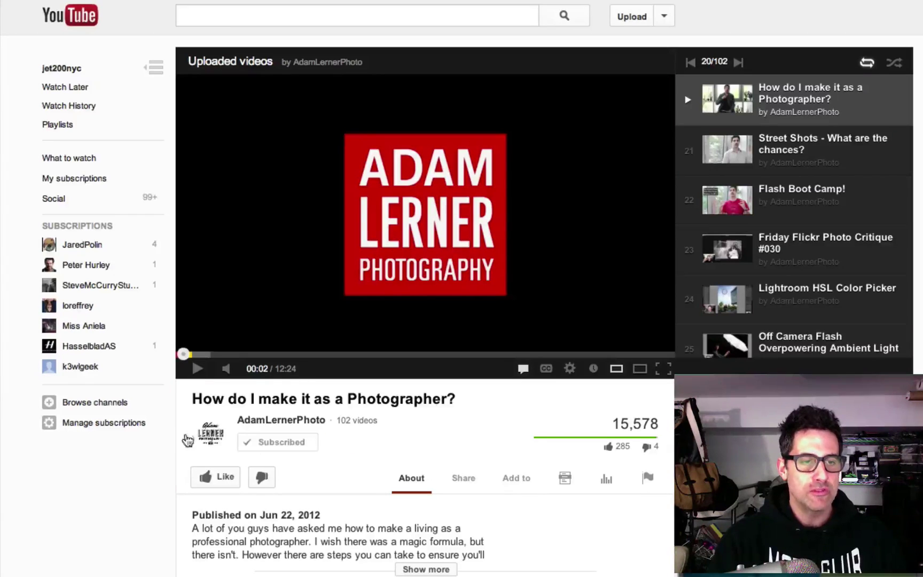
pyautogui.click(129, 430)
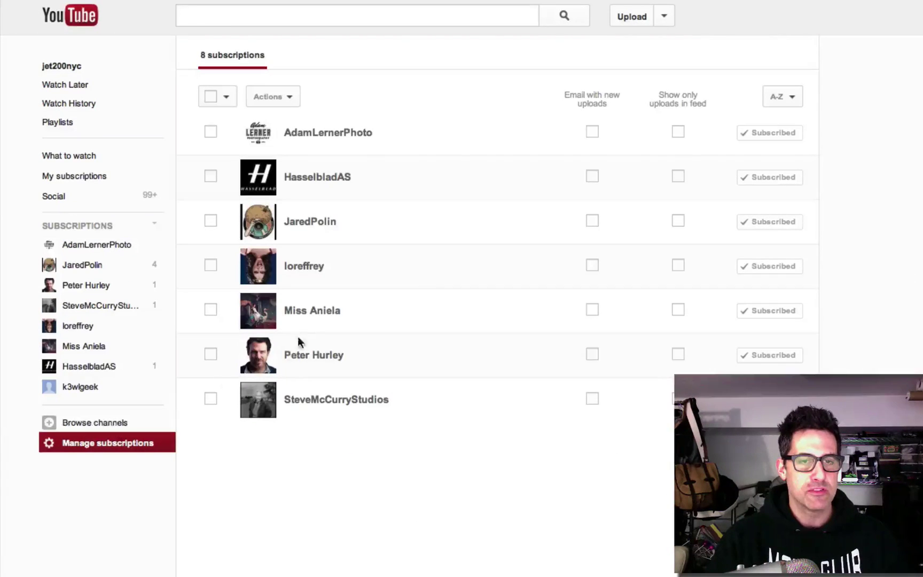